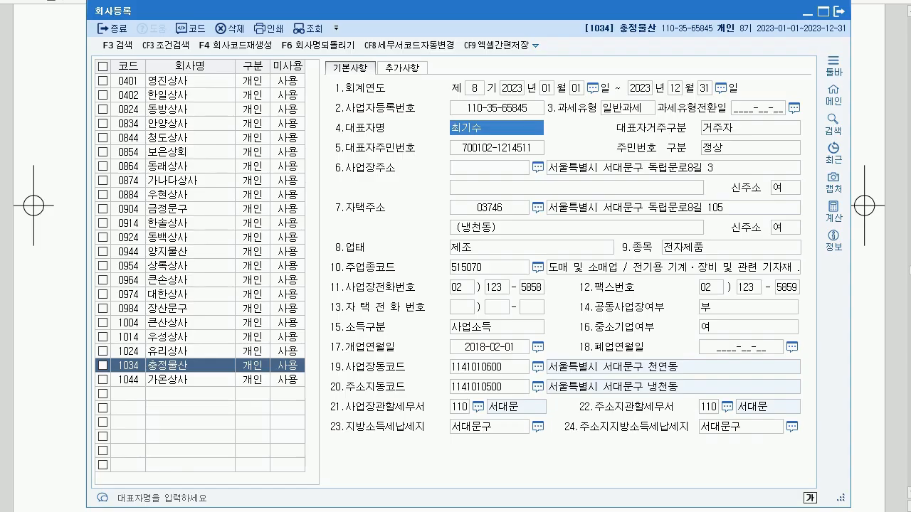
- Correct the representative's name and set the opening date (개업연월일) to 2016-02-01, matching the business registration certificate
type("최성호")
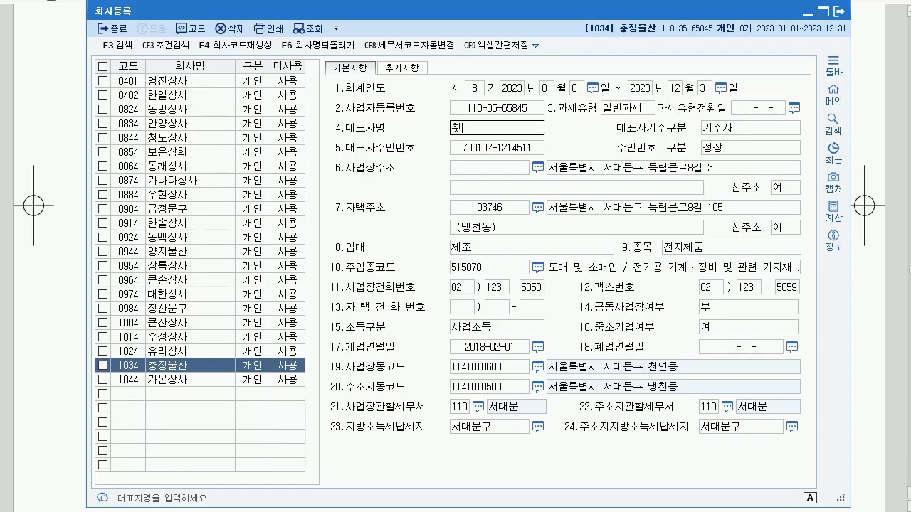
key("Return")
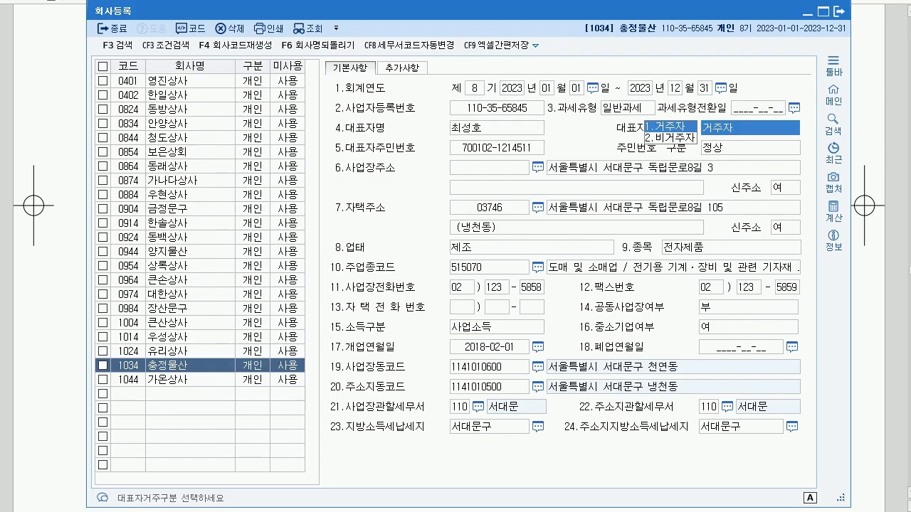
left_click(489, 348)
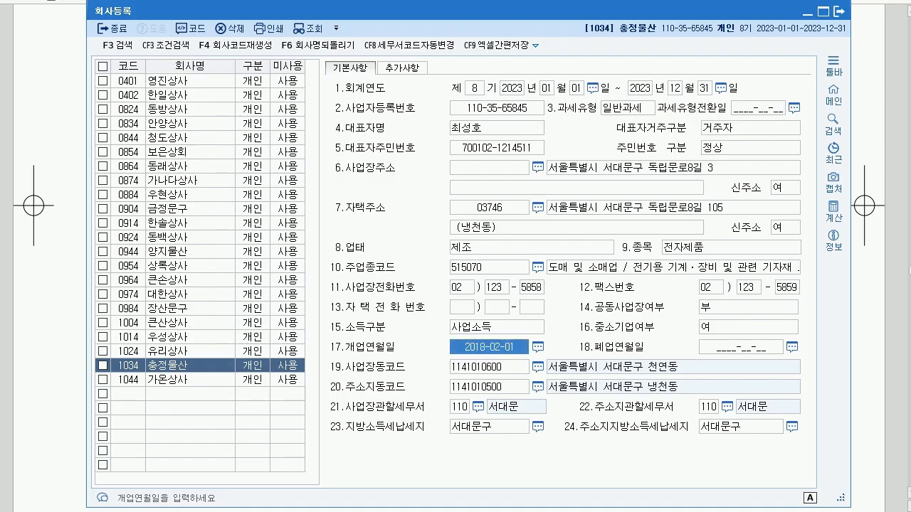
key("alt+Tab")
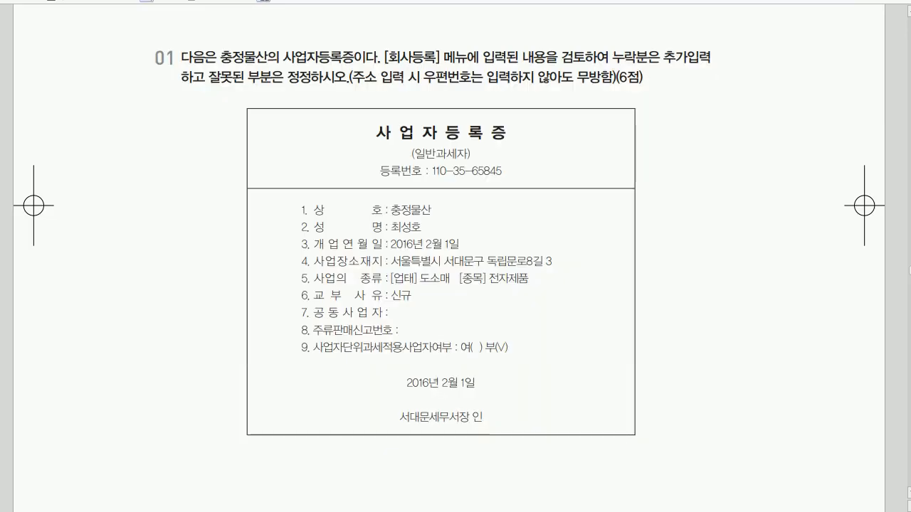
key("alt+Tab")
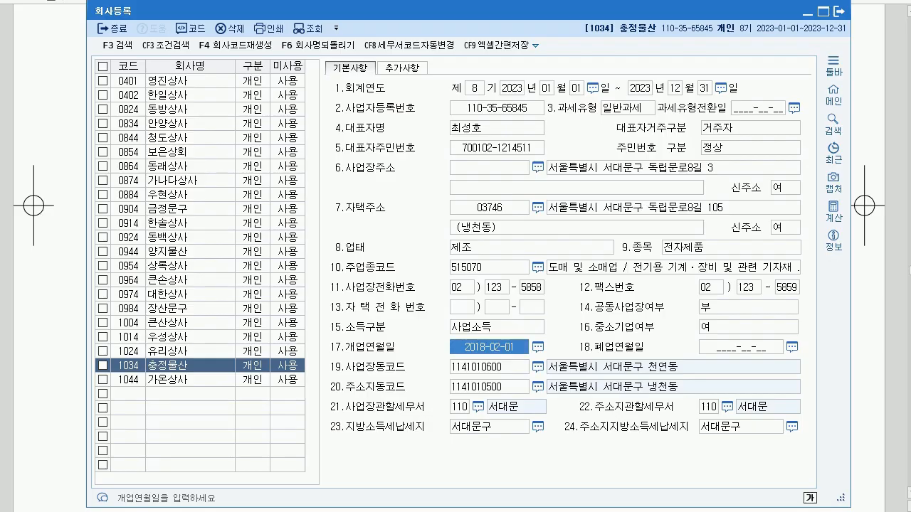
type("20160201")
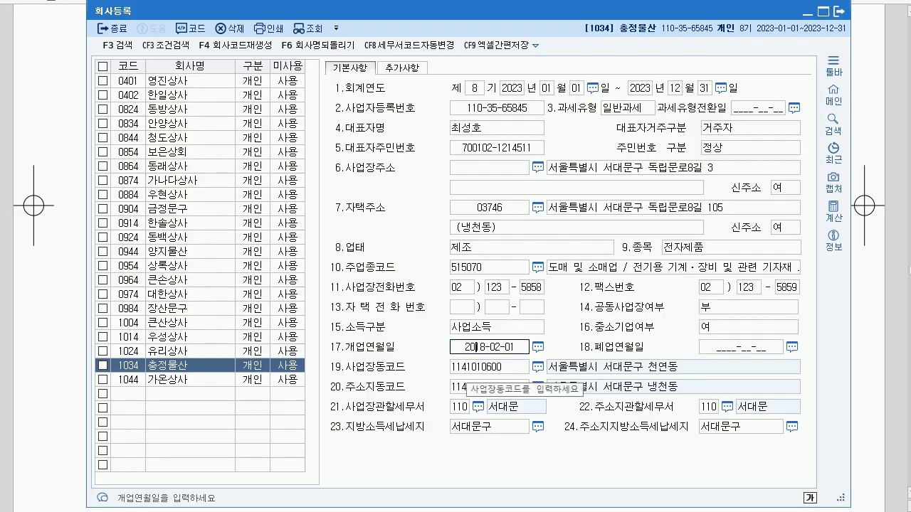
key("Return")
left_click(487, 348)
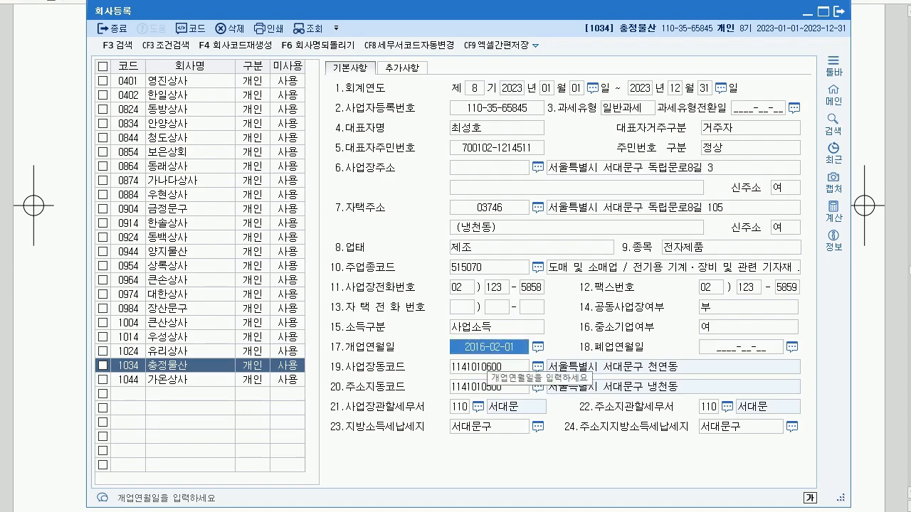
- Check the business address against the certificate and set the business type (업태) to 도소매
left_click(617, 168)
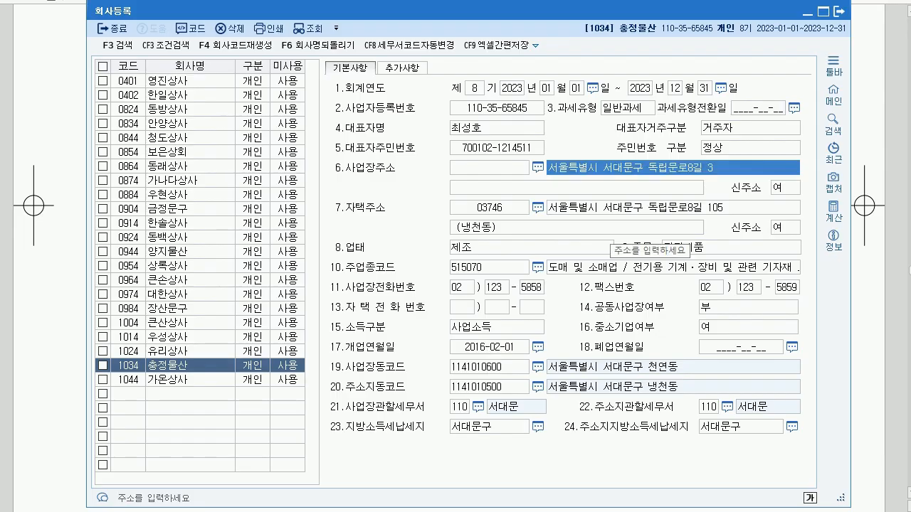
left_click(474, 247)
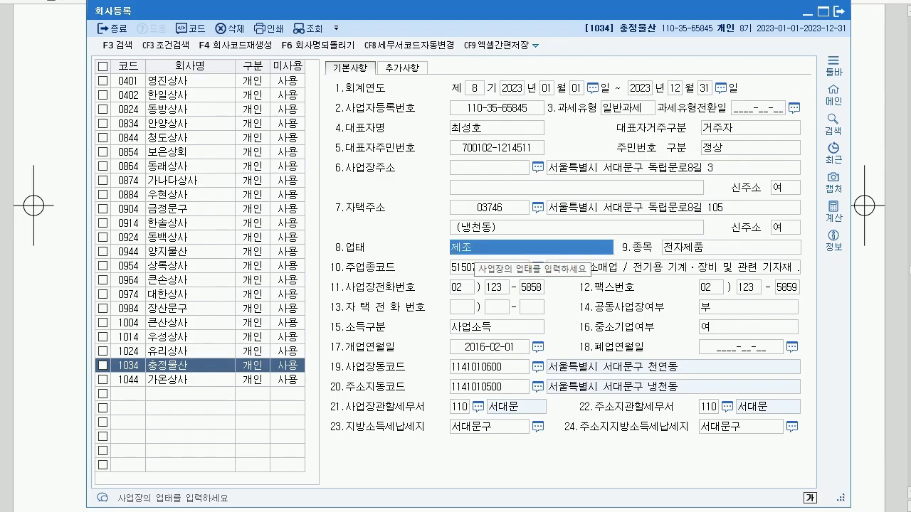
type("도솜")
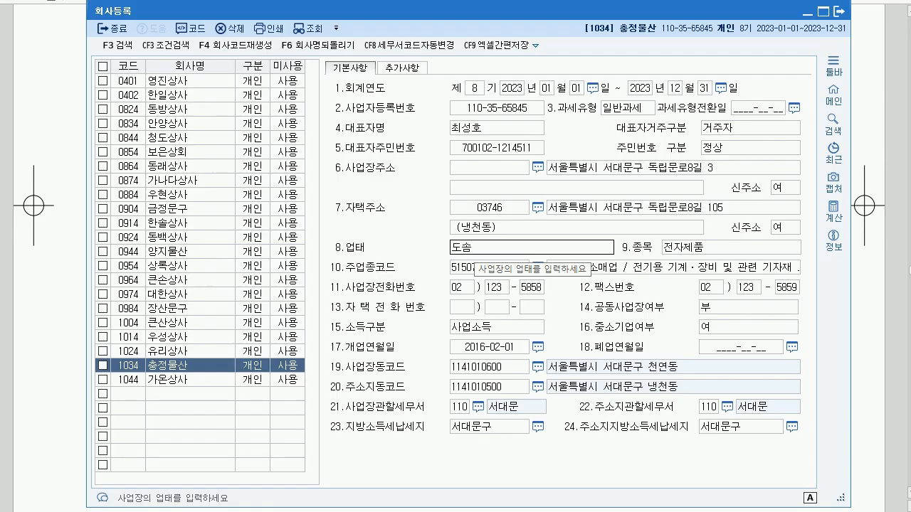
type("ㅐ")
key("Return")
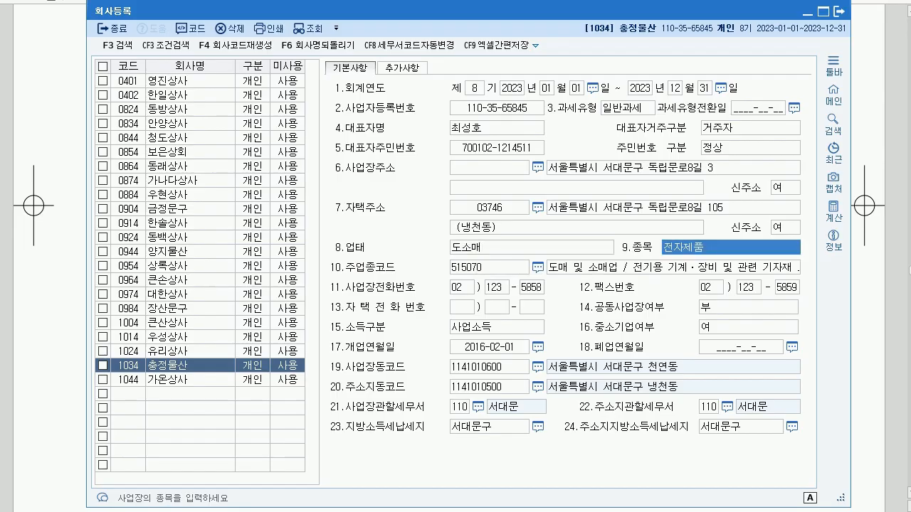
left_click(475, 248)
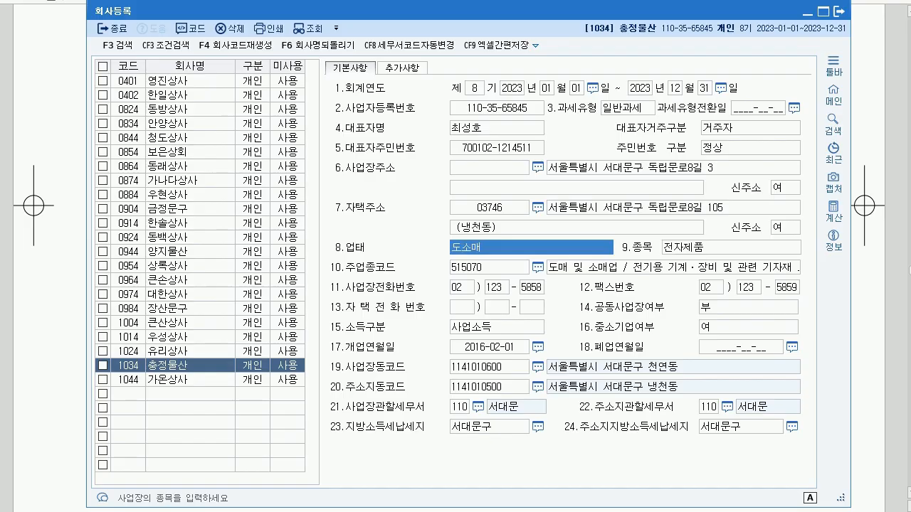
key("Return")
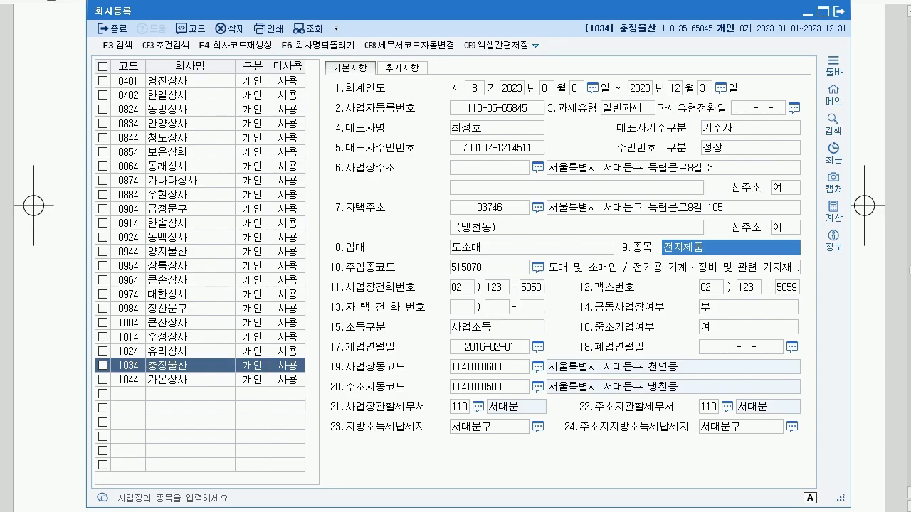
- Close the company registration (회사등록) and go to question 02 with the income statement in the exam document
left_click(839, 12)
scroll(449, 256, "down", 9)
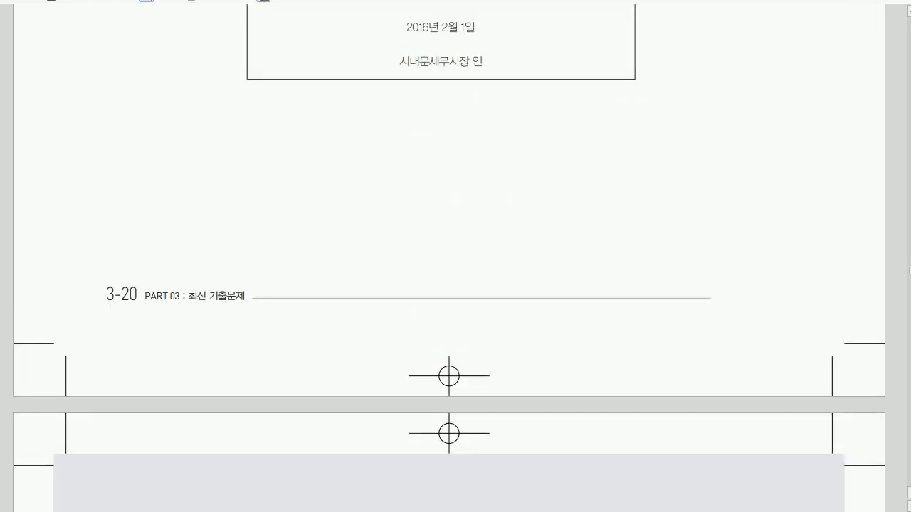
scroll(455, 256, "down", 5)
scroll(455, 257, "up", 2)
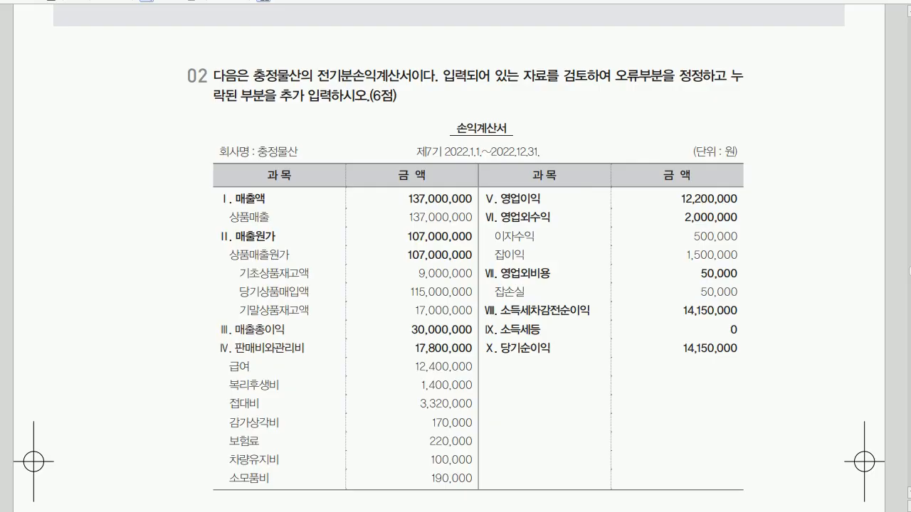
- Switch to KcLep, open the prior-period income statement (전기분손익계산서) and go to the 상품매출 amount
key("alt+Tab")
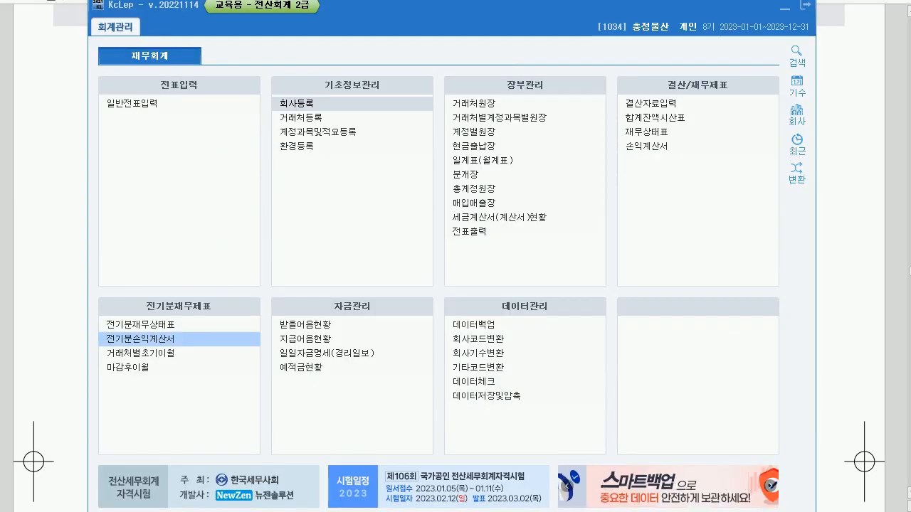
left_click(140, 339)
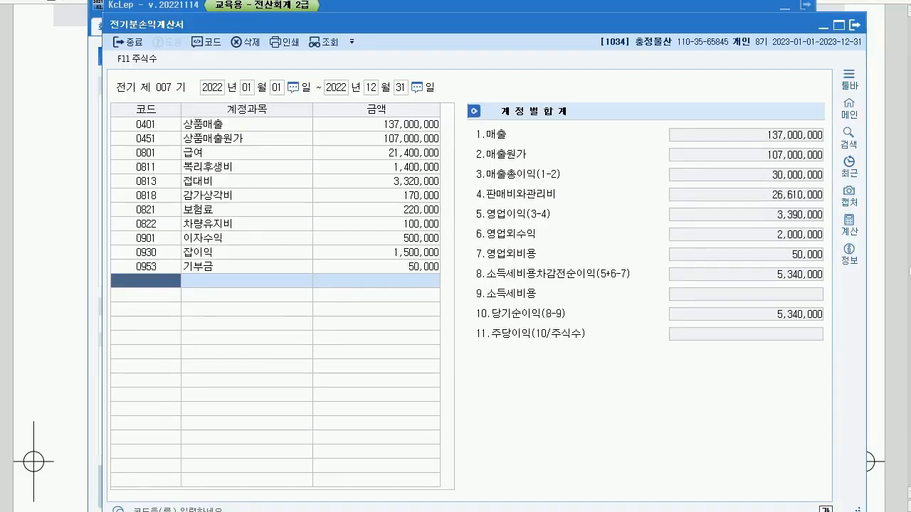
left_click(388, 120)
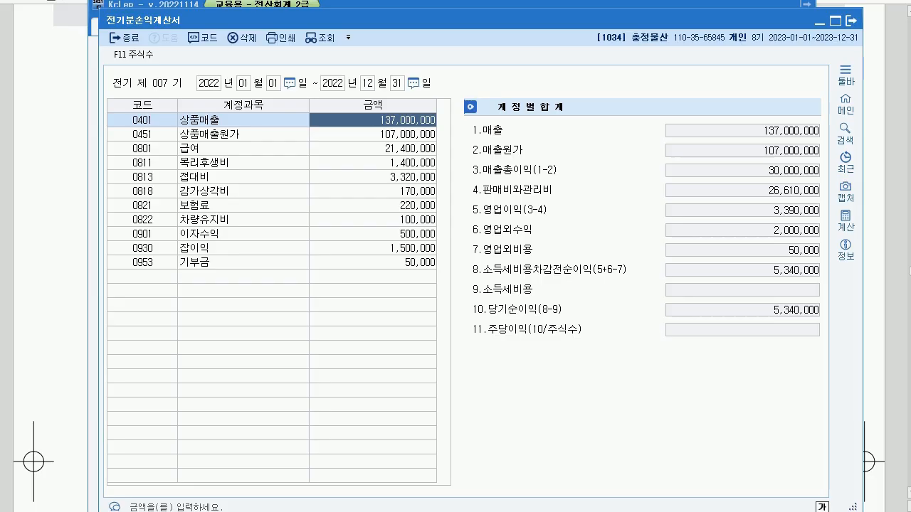
- Examine the cost of sales (매출원가) breakdown for 상품매출원가, covering opening stock, purchases and closing stock
left_click(387, 135)
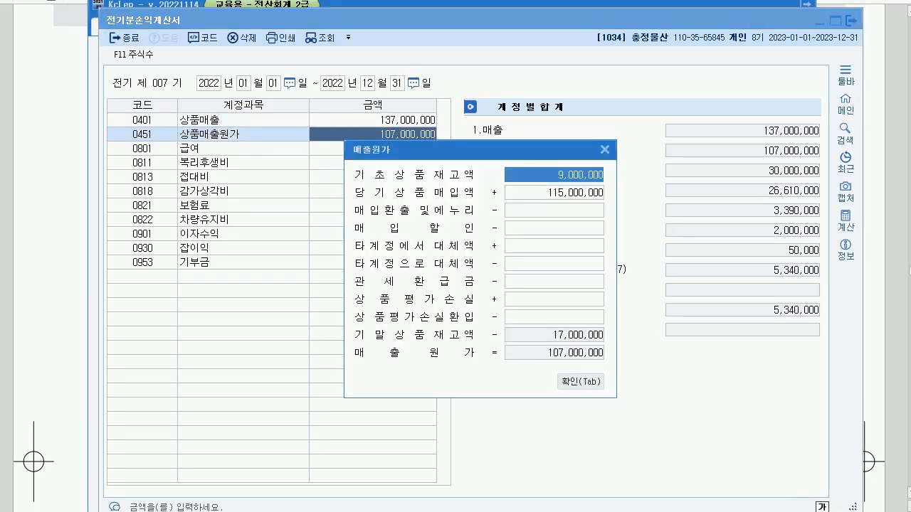
key("Return")
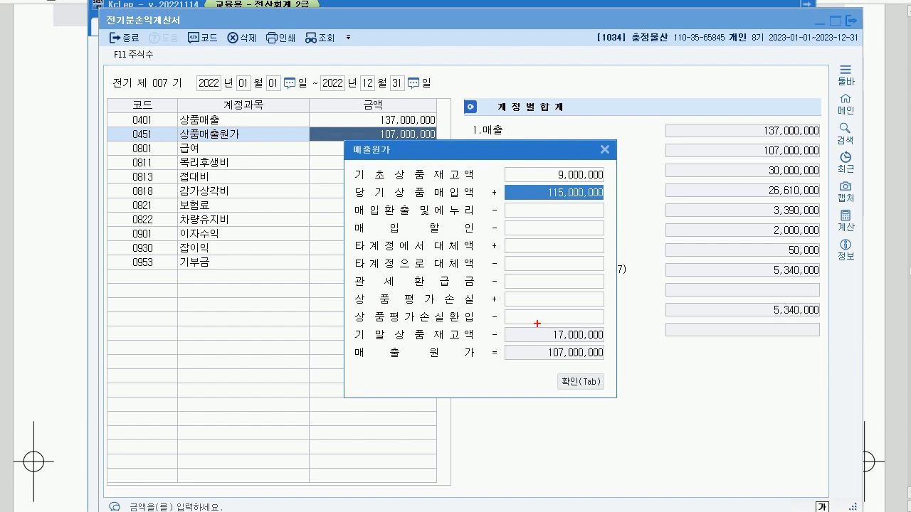
left_click_drag(537, 325, 552, 318)
key("Escape")
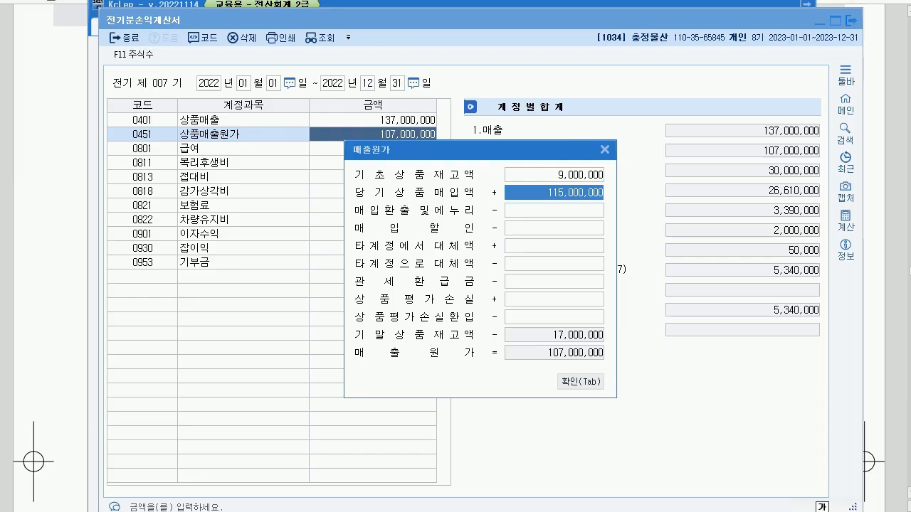
key("Tab")
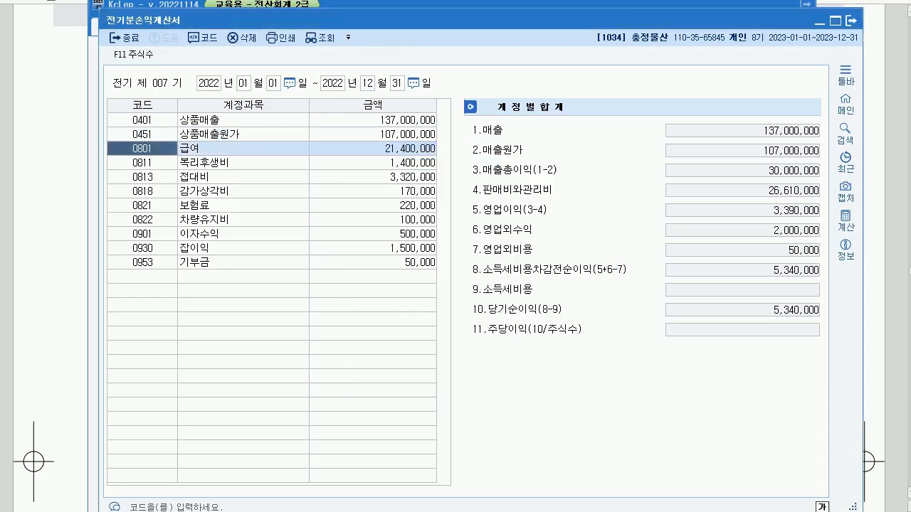
- Set the salary (급여) amount to 12,400,000
key("Return")
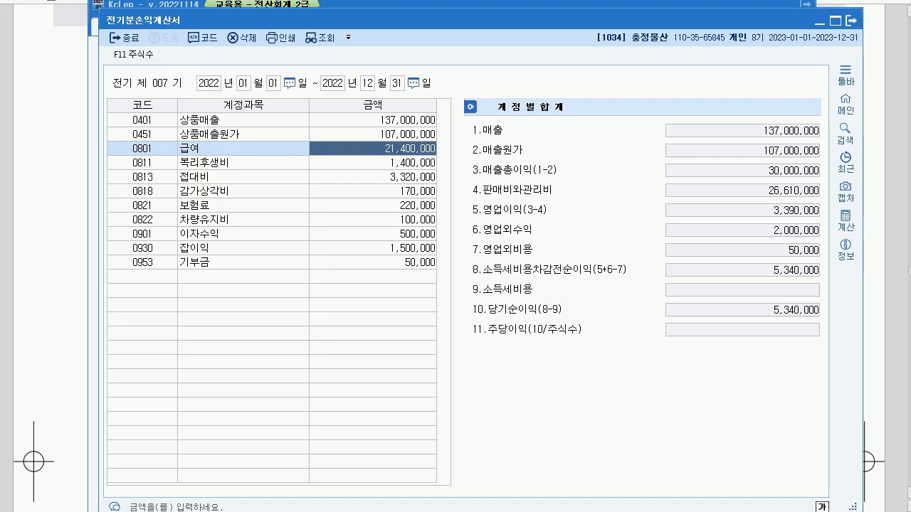
type("12400000")
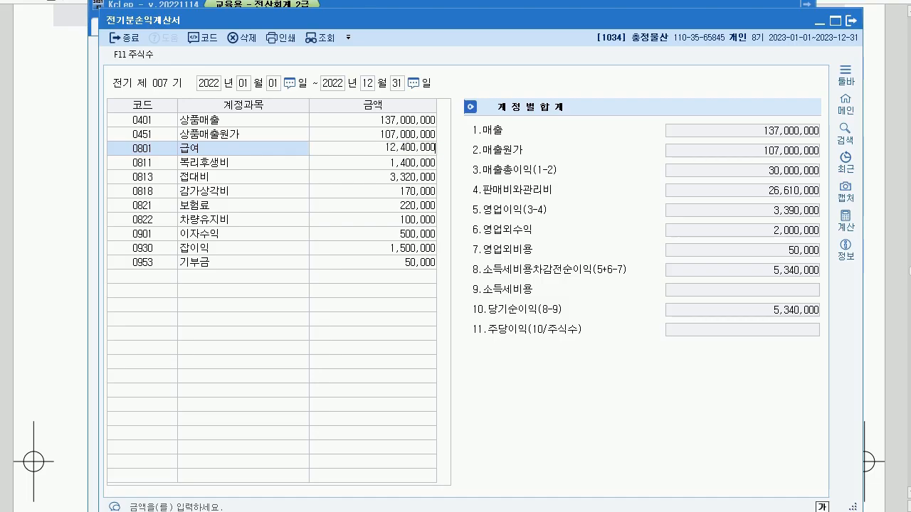
key("Return")
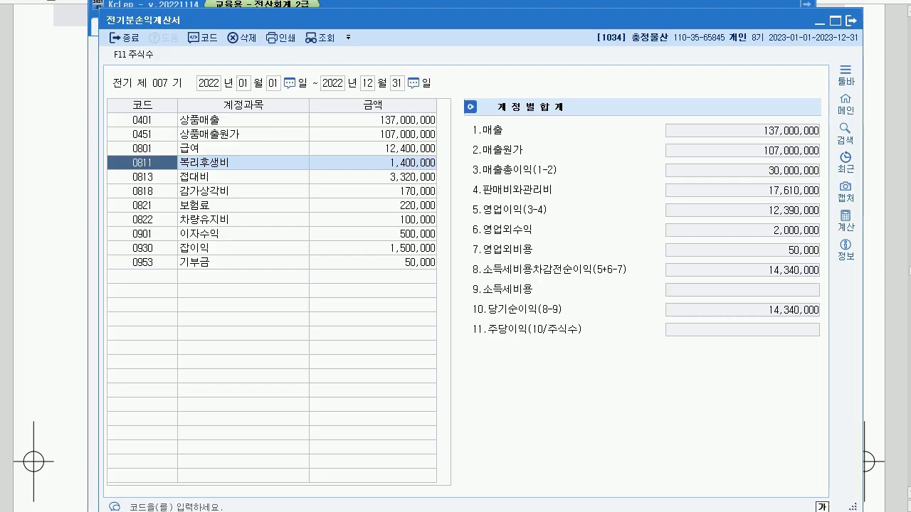
- Replace the 기부금 account in the prior-period income statement with 잡손실, keeping its amount
left_click(373, 262)
left_click(143, 263)
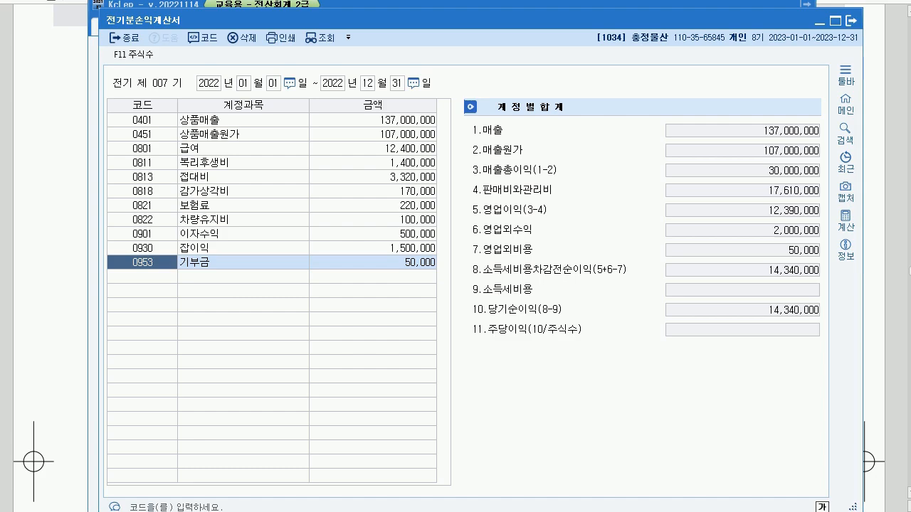
key("Hangul")
type("잡소")
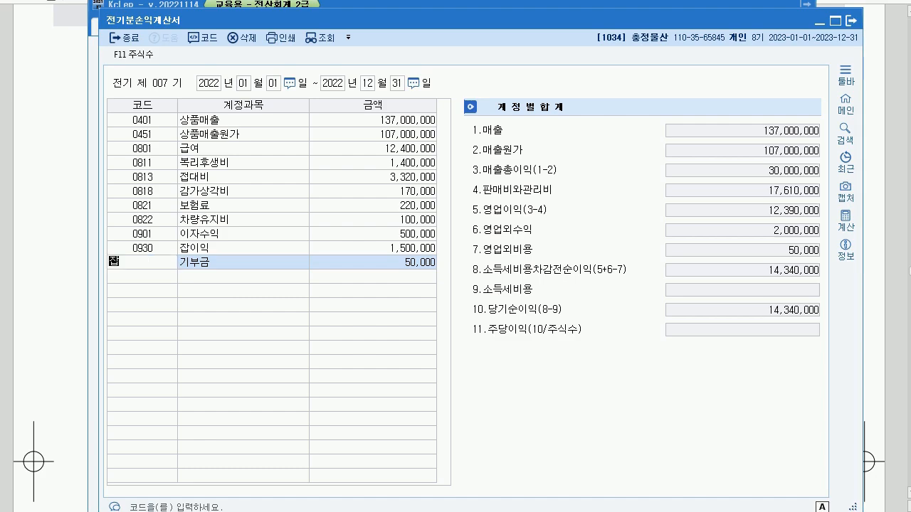
key("BackSpace")
key("BackSpace")
type("ㅈ잡손")
key("Return")
key("Return")
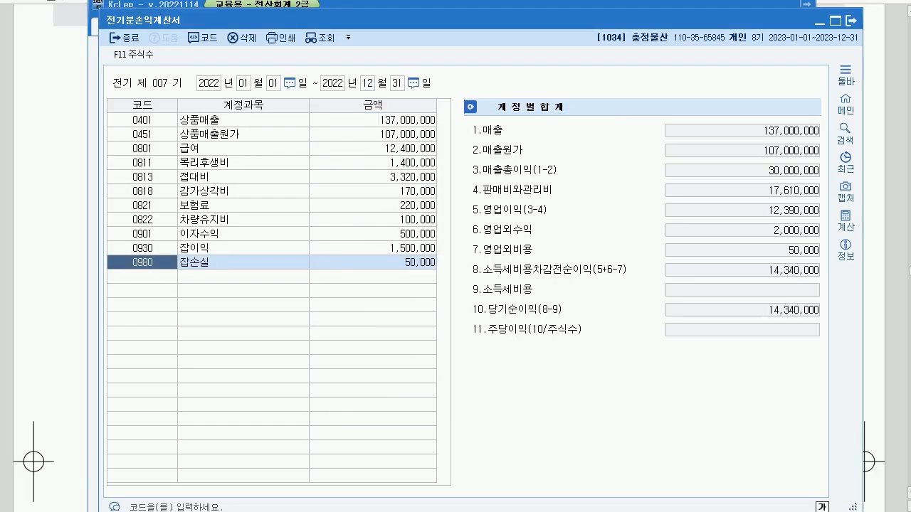
- Add account 0830 소모품비 with an amount of 190,000 in the first empty row
left_click(143, 276)
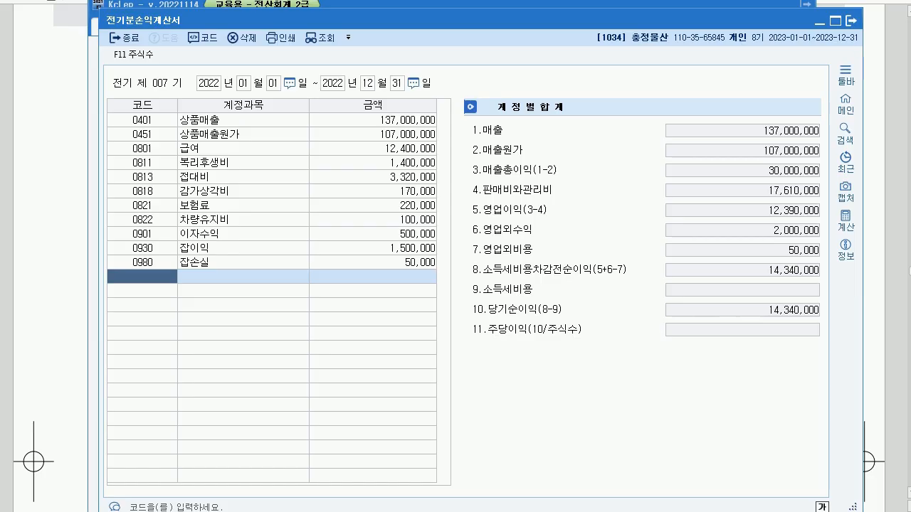
type("0830")
key("Return")
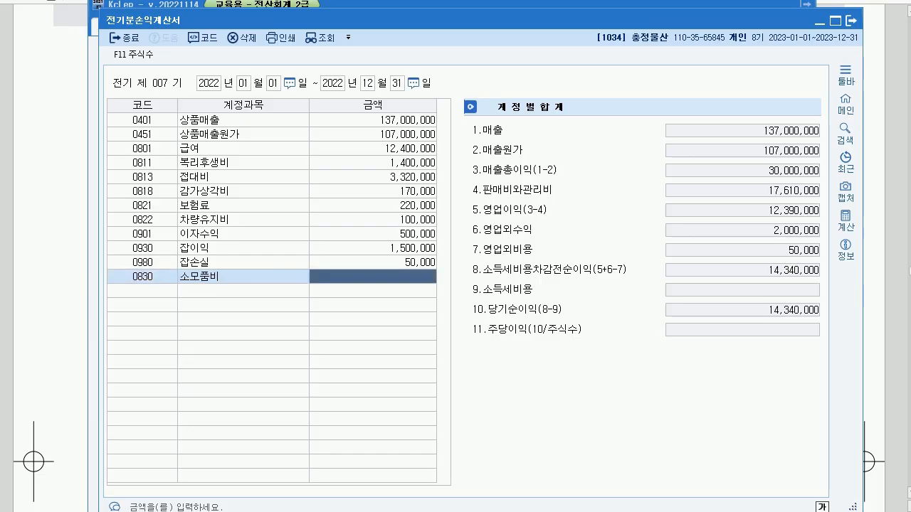
type("1900000")
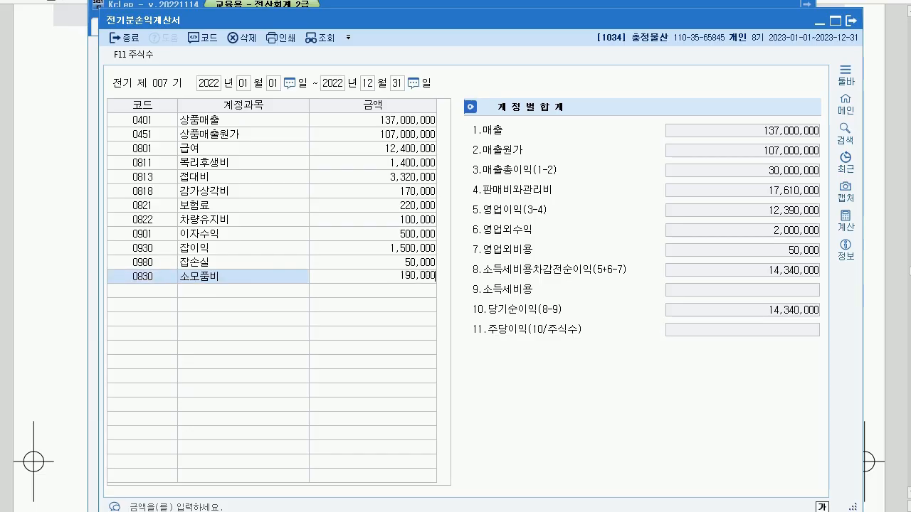
key("Return")
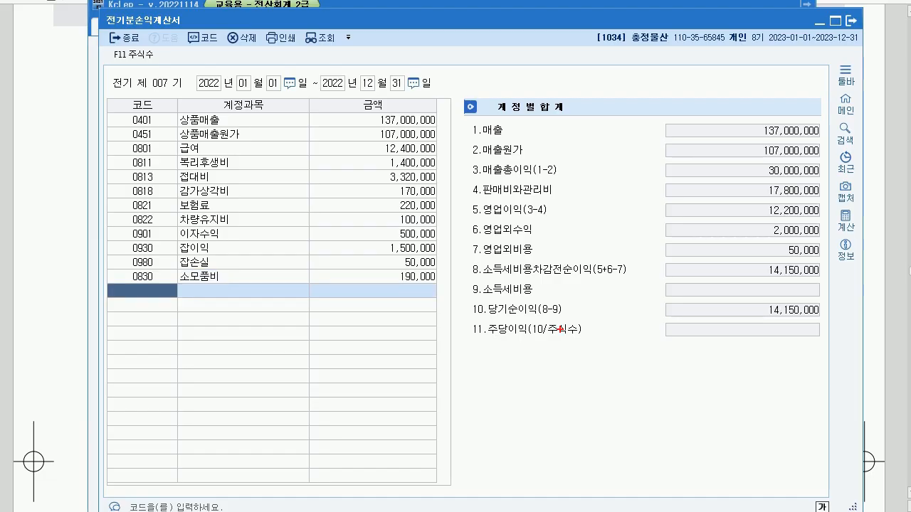
mouse_move(799, 336)
left_mouse_down()
mouse_move(746, 339)
mouse_move(809, 353)
left_mouse_up()
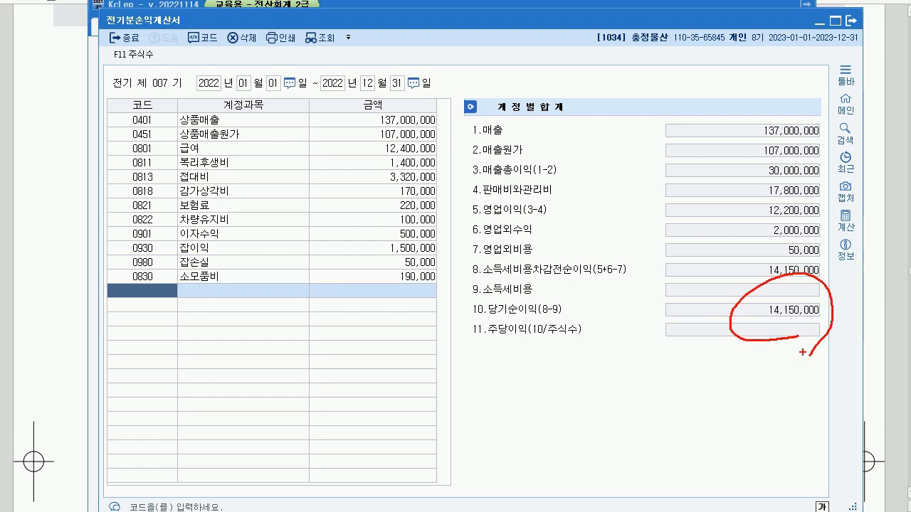
key("Escape")
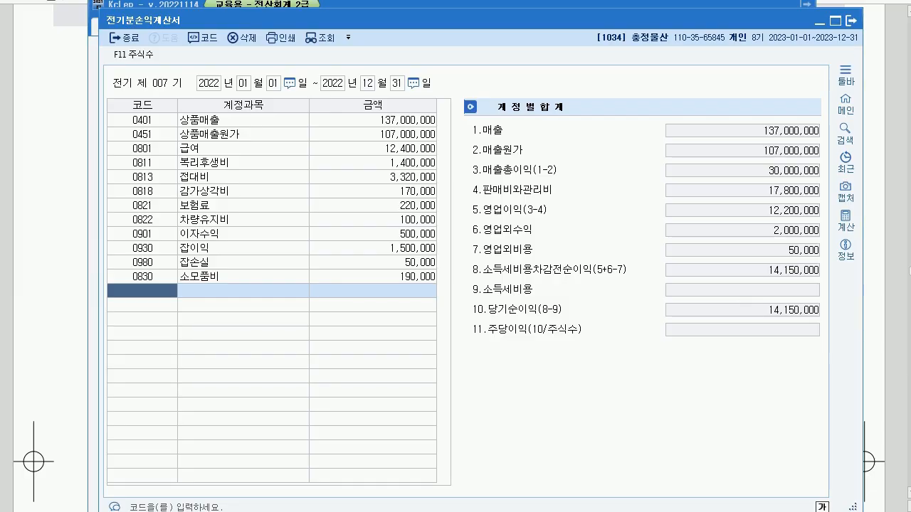
- Close the prior-period income statement and go to question 03 on registering a new customer in the exam document
left_click(851, 20)
left_click(851, 29)
scroll(455, 256, "down", 7)
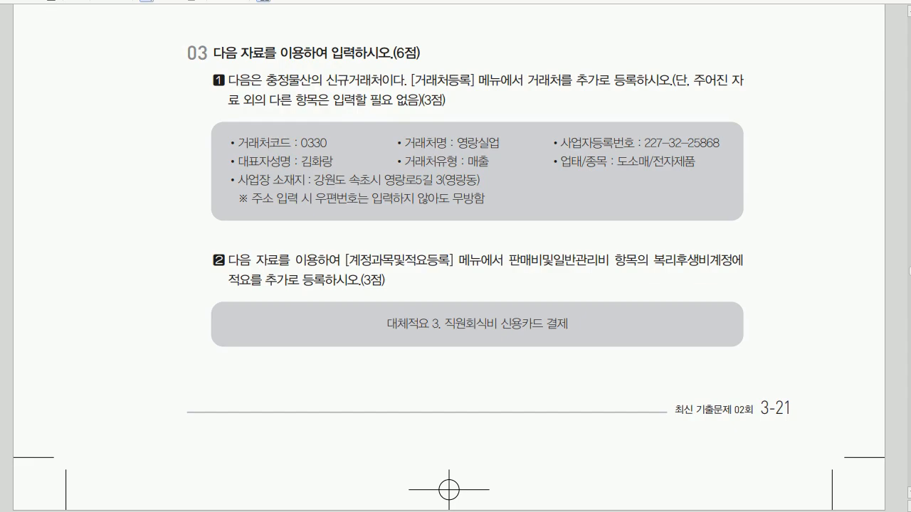
- Switch to KcLep, open 거래처등록 and add the new customer 영랑실업 with its given customer code and type 매출
key("alt+Tab")
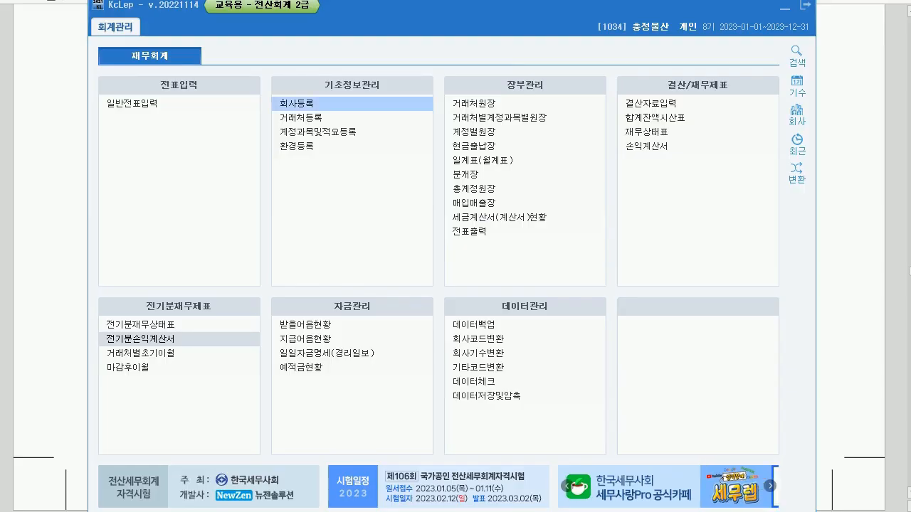
left_click(302, 118)
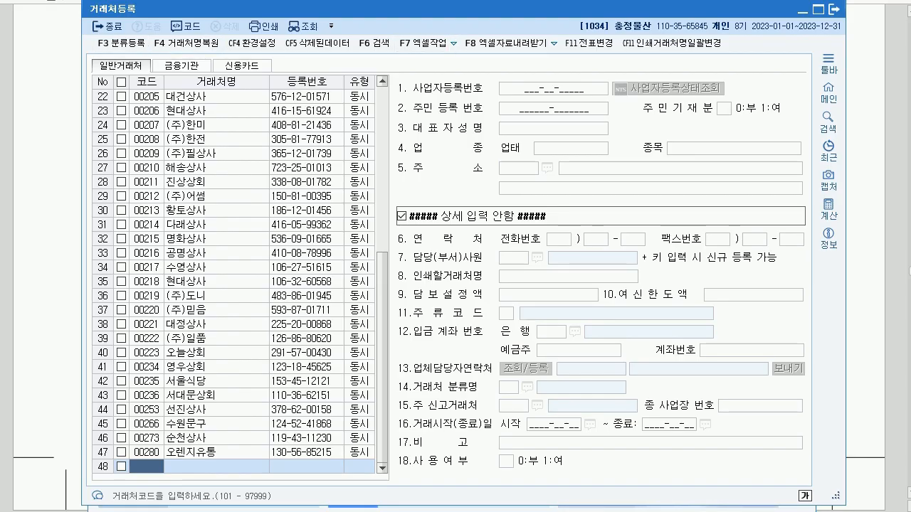
type("330")
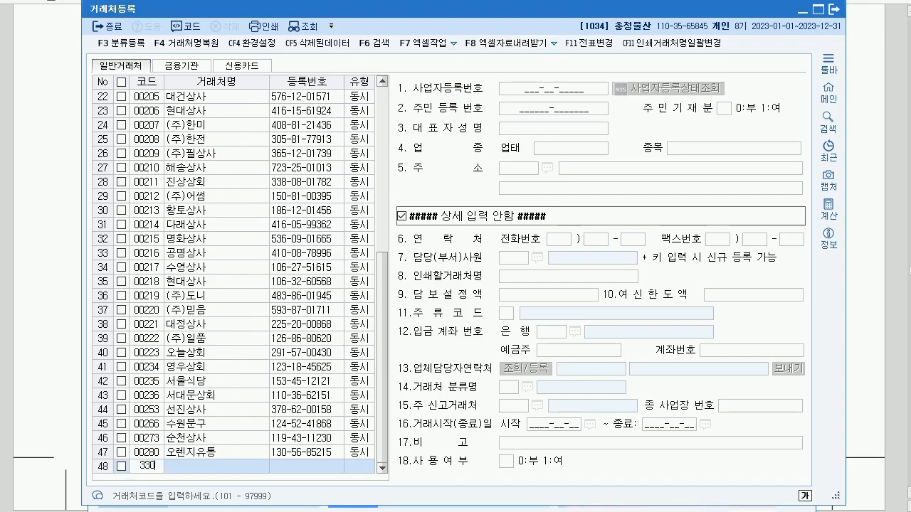
key("Return")
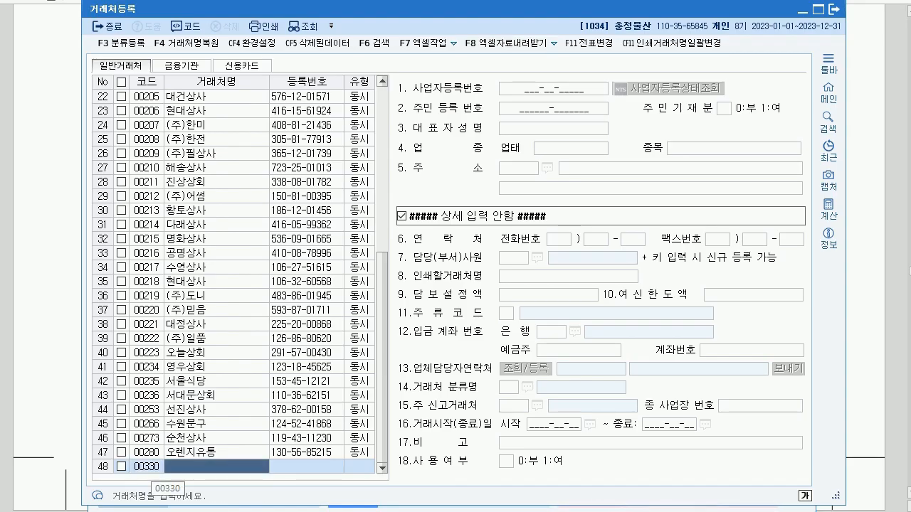
type("염랑실업")
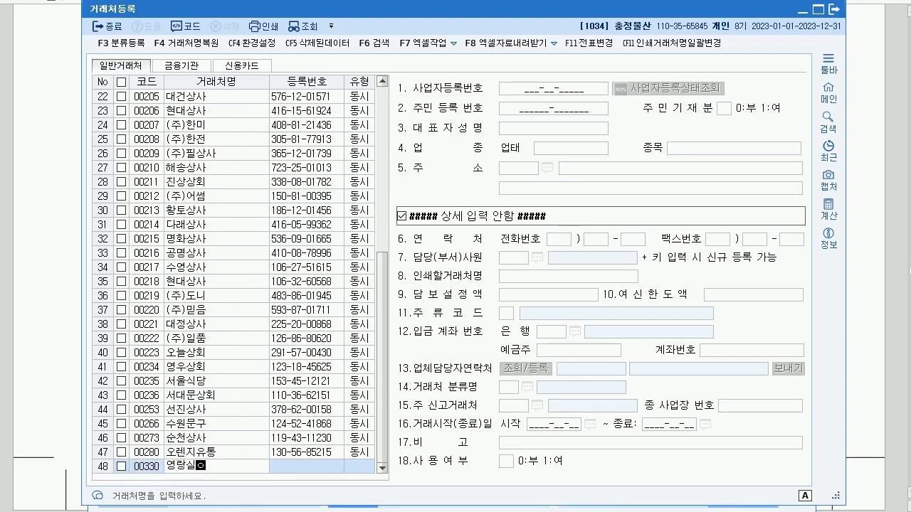
key("Return")
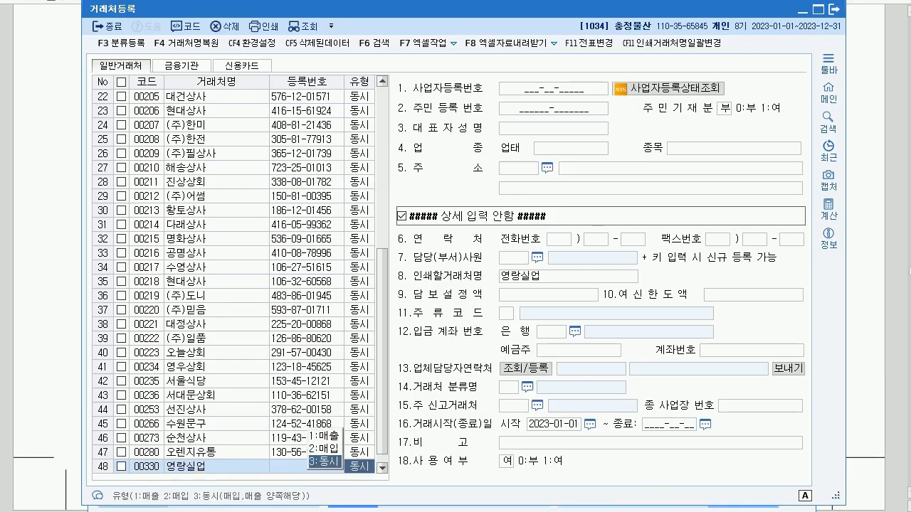
key("1")
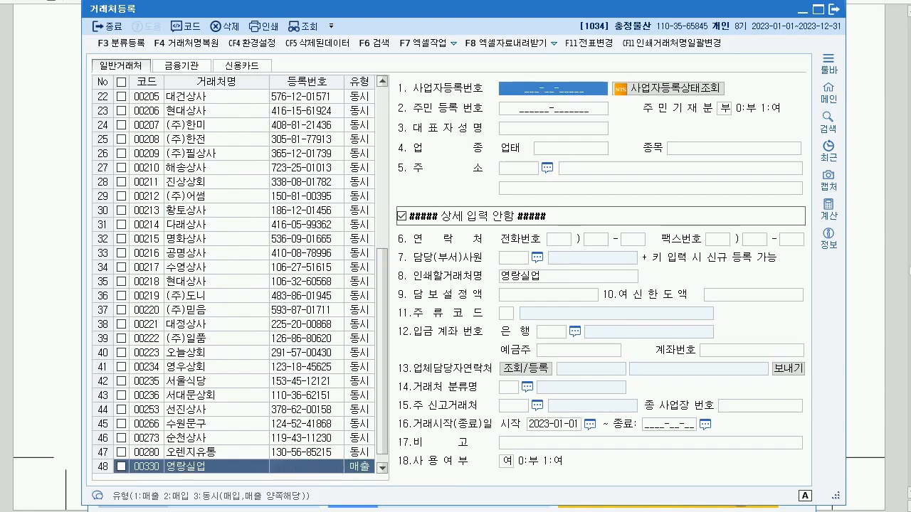
- Enter the business registration number of 영랑실업
type("227-__-_____")
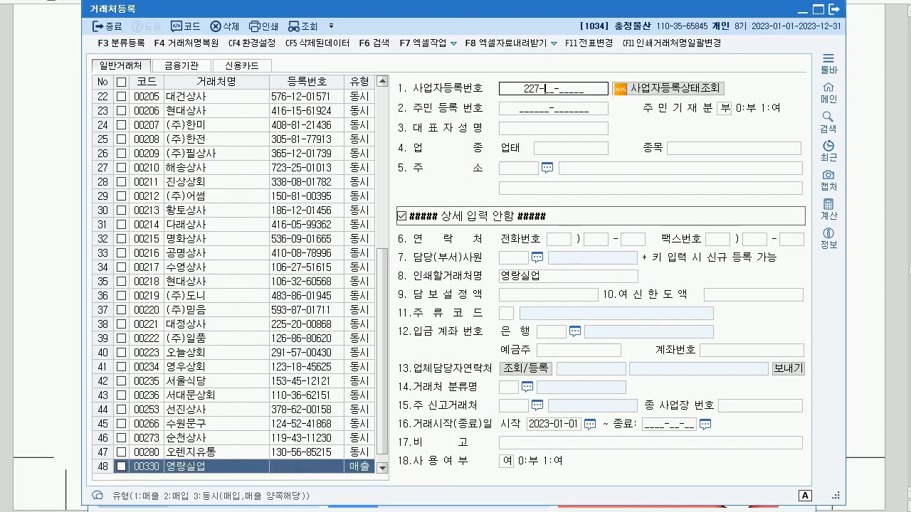
type("32")
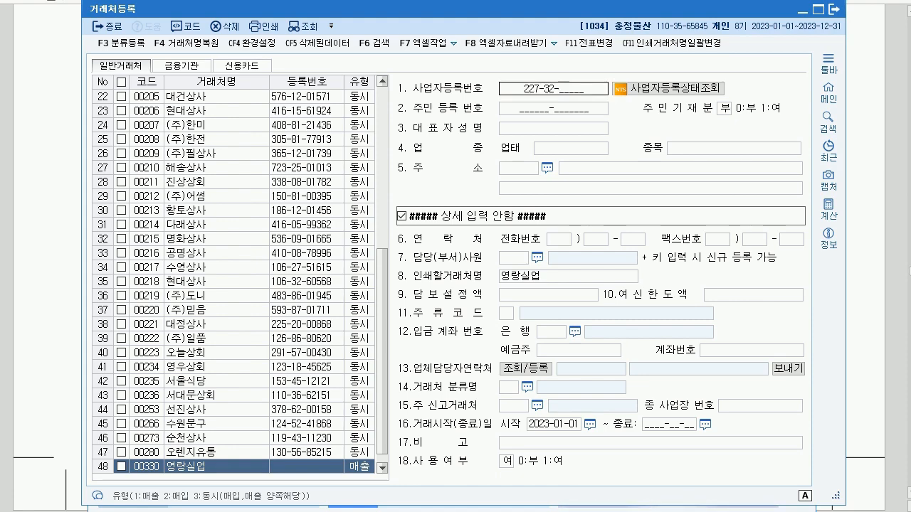
type("2586")
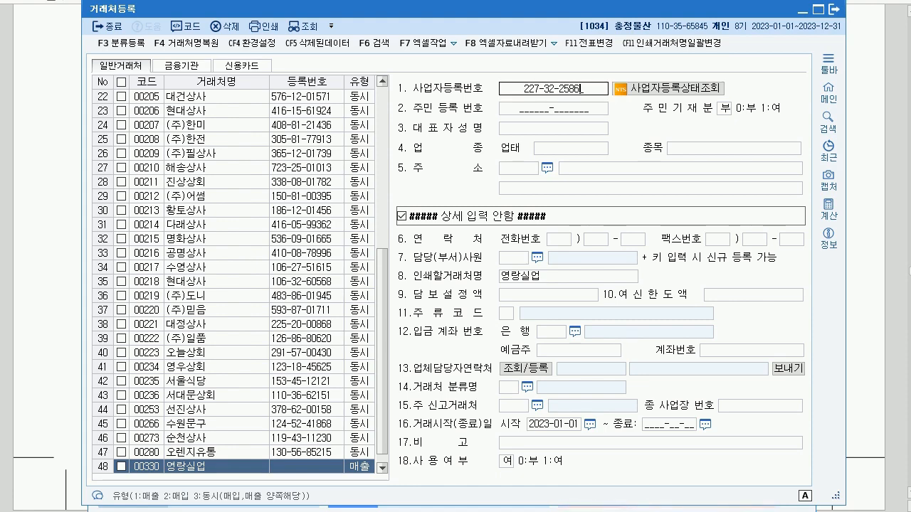
type("8")
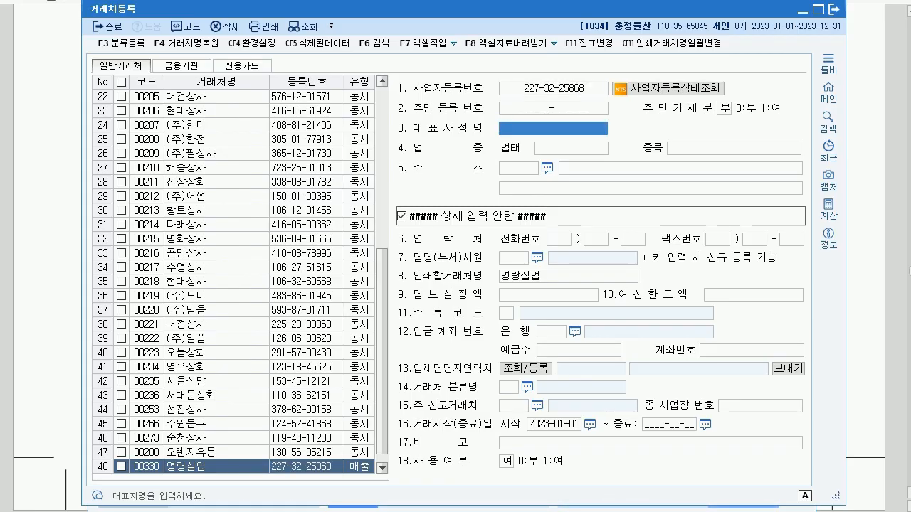
- Enter the representative's full name for 영랑실업
type("김화장")
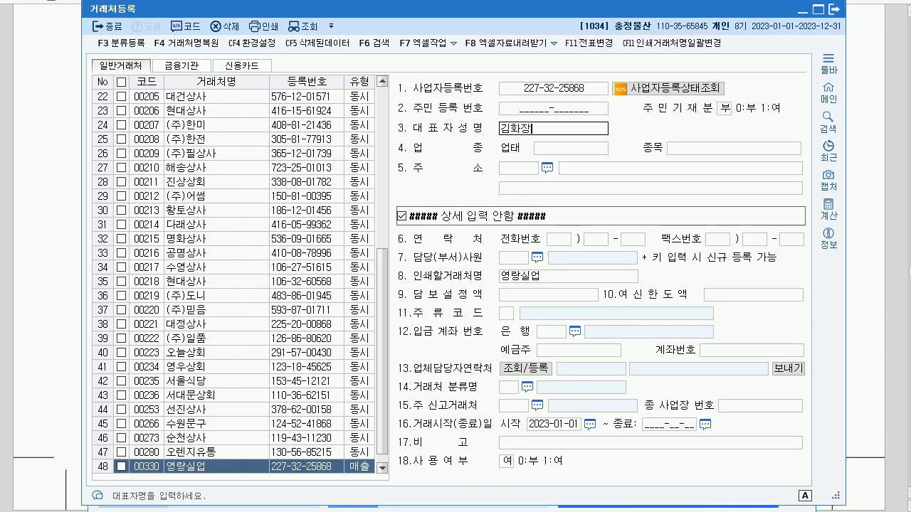
key("BackSpace")
key("BackSpace")
type("라")
key("BackSpace")
key("BackSpace")
key("BackSpace")
type("ㄹㅏㅇ")
key("Return")
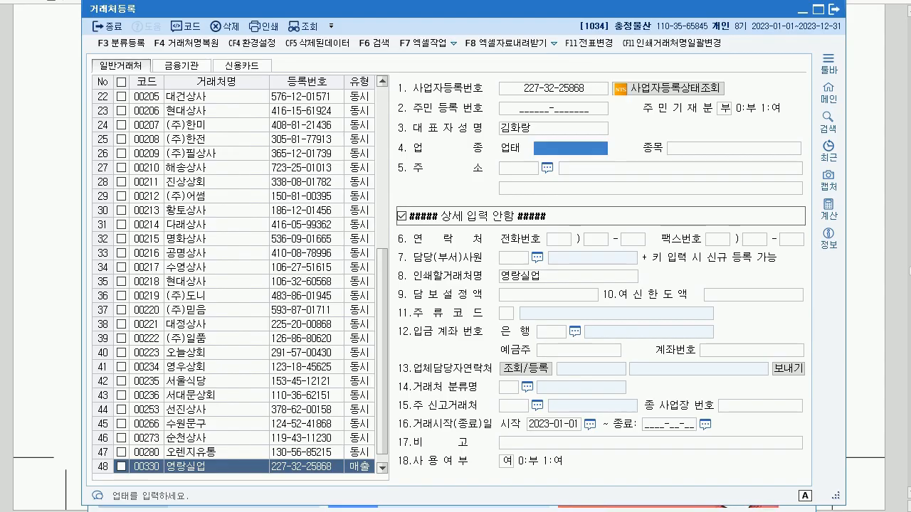
- Set the customer's business type (업태) to 도소매 and business item (종목) to 전자제품
type("도소")
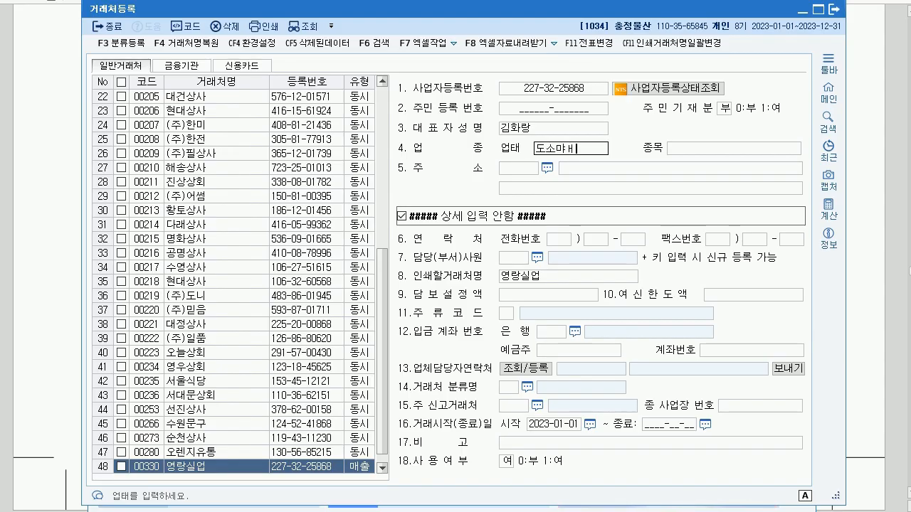
type("매")
key("Return")
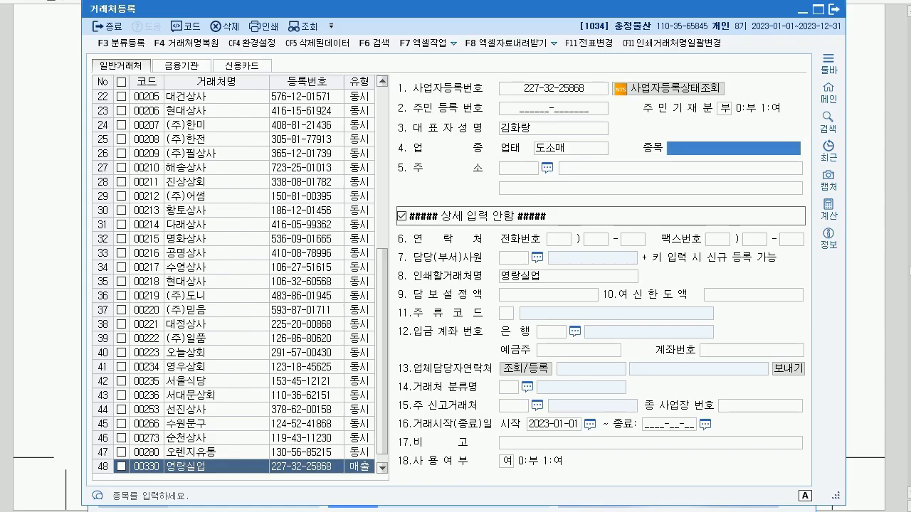
type("전자제품")
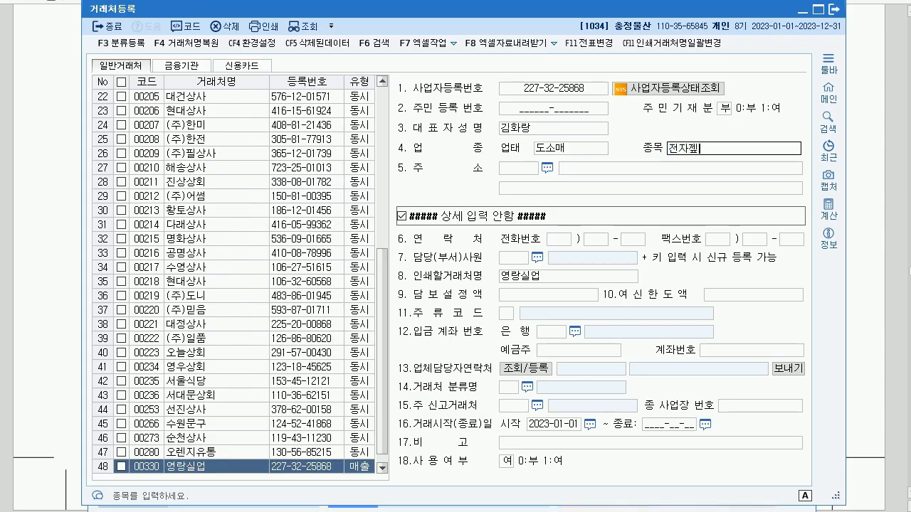
key("Return")
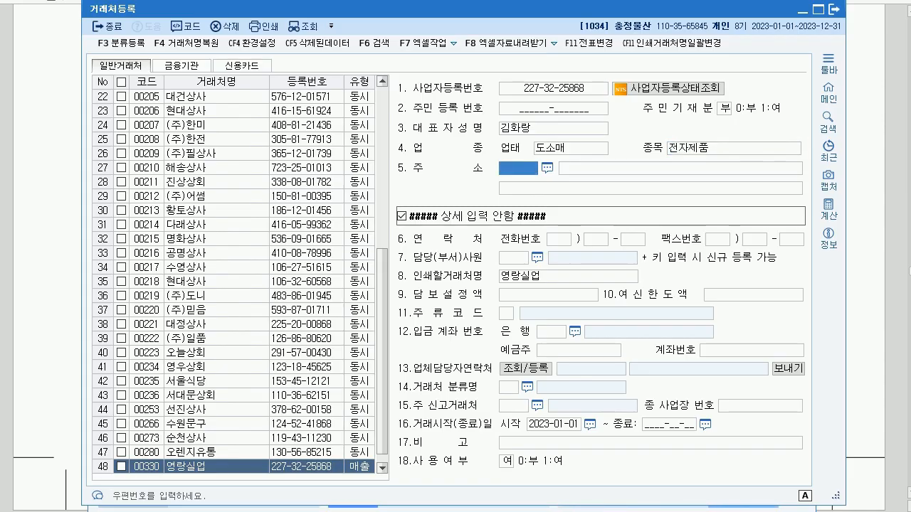
- Enter the customer's business address without a postal code, and close 거래처등록
left_click(553, 129)
key("Return")
key("Return")
key("Return")
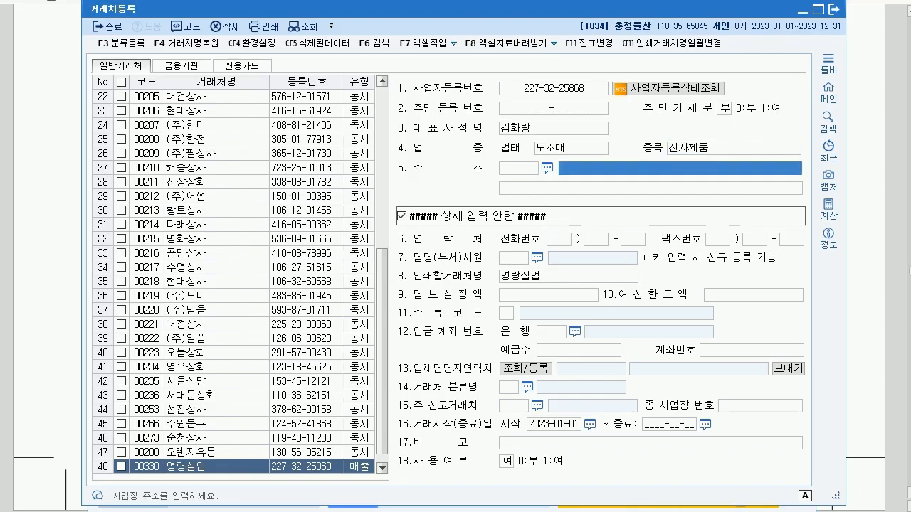
type("강우원도 시")
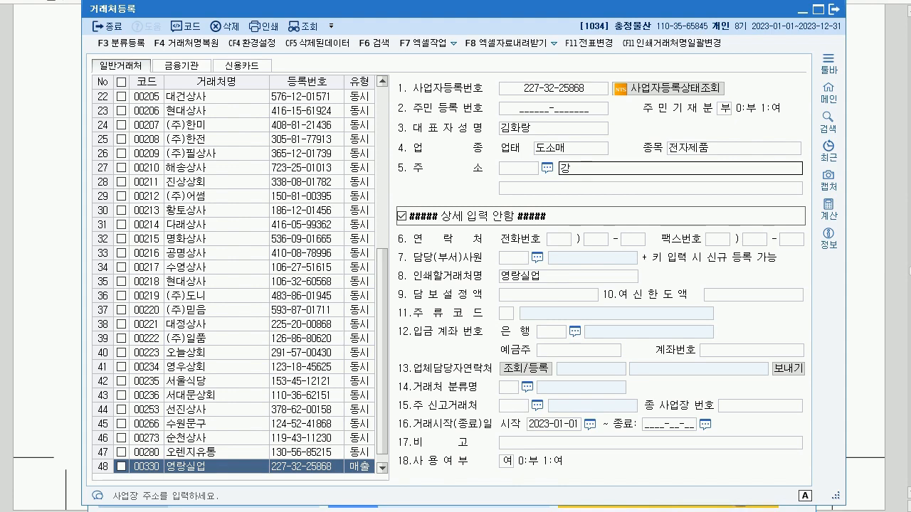
type("속초시")
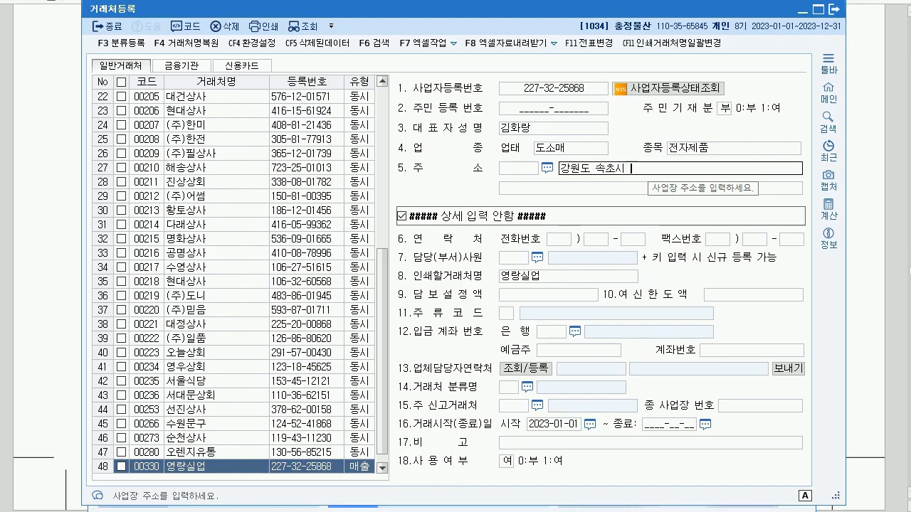
type(" 영랑로")
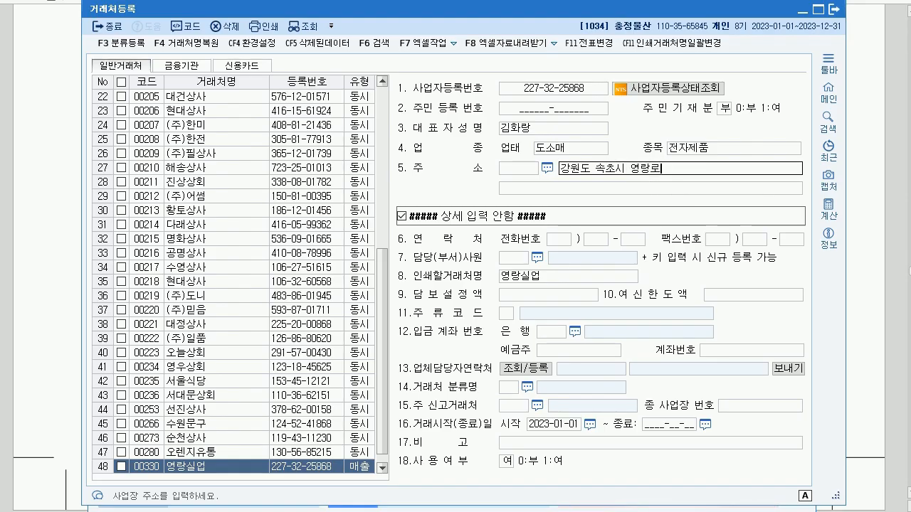
type("5길 3(영랑동)")
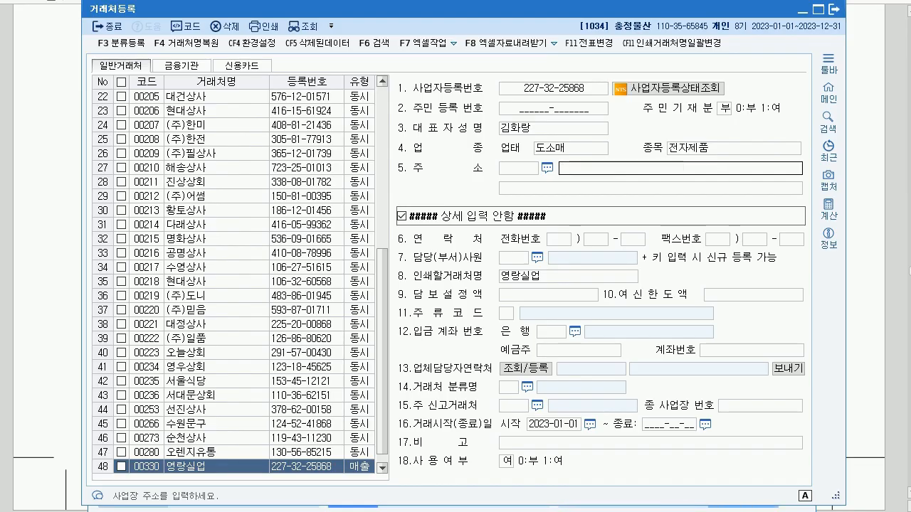
key("Return")
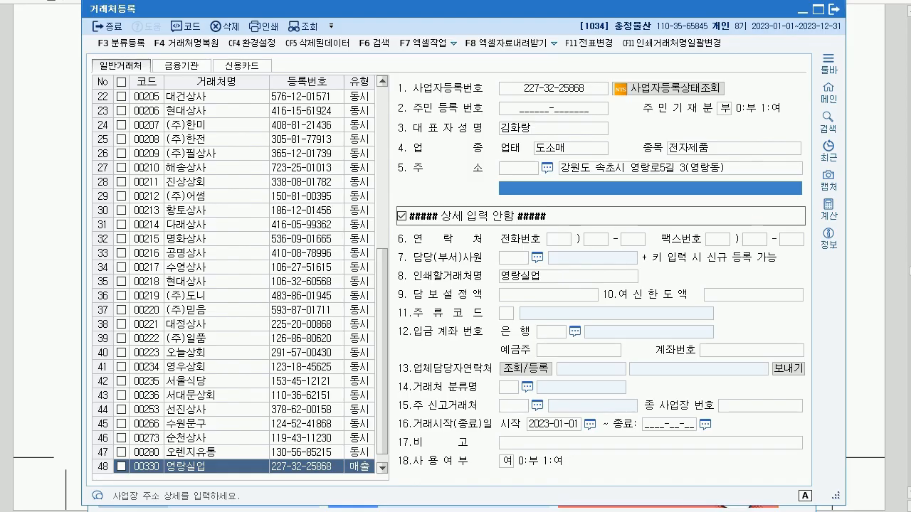
left_click(834, 10)
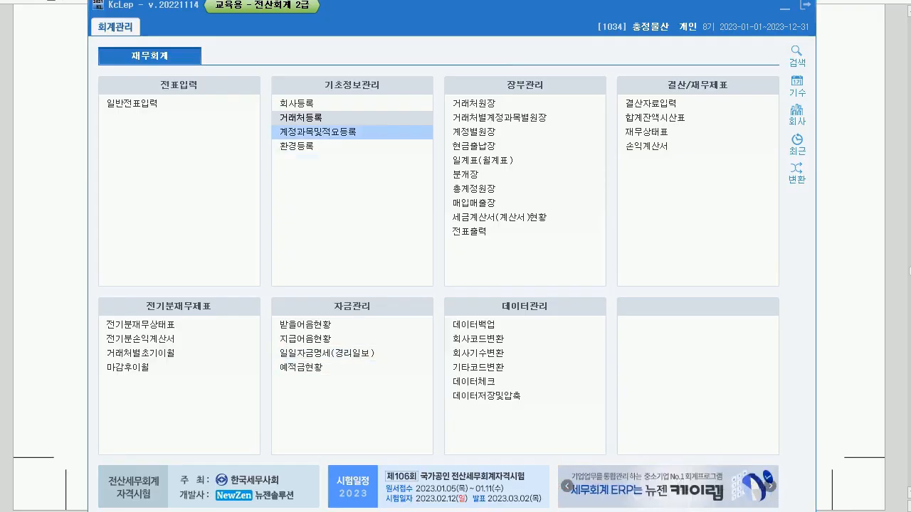
- In 계정과목및적요등록, add 대체적요 3 "직원회식비 신용카드 결제" to the selling and administrative account 0811 복리후생비, and close the window
left_click(317, 132)
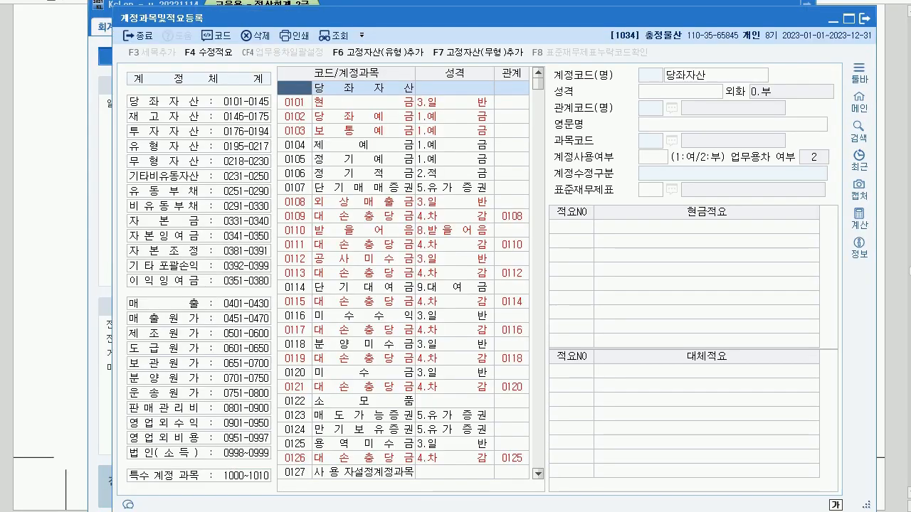
left_click_drag(427, 18, 421, 18)
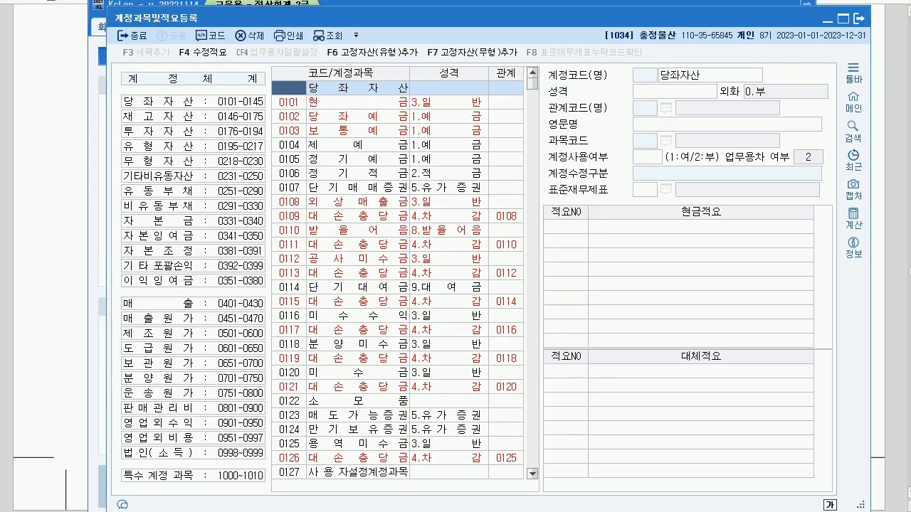
left_click(242, 407)
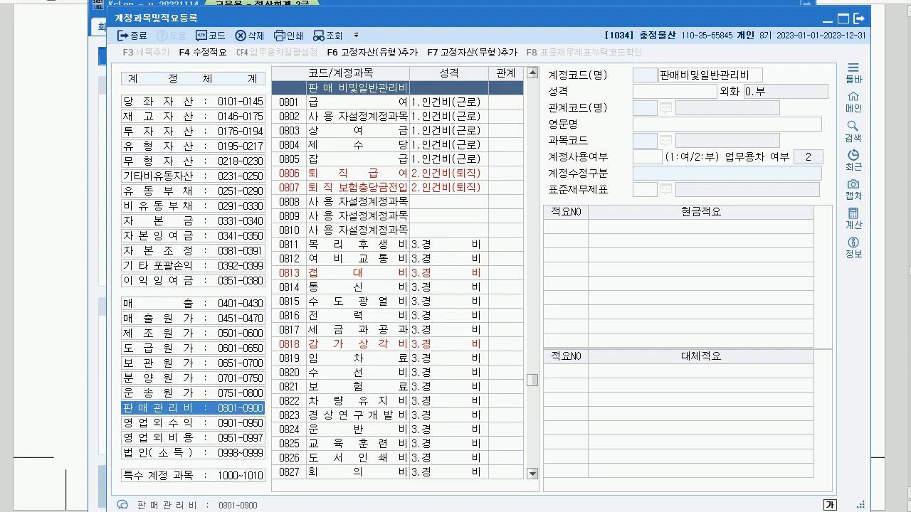
left_click(358, 244)
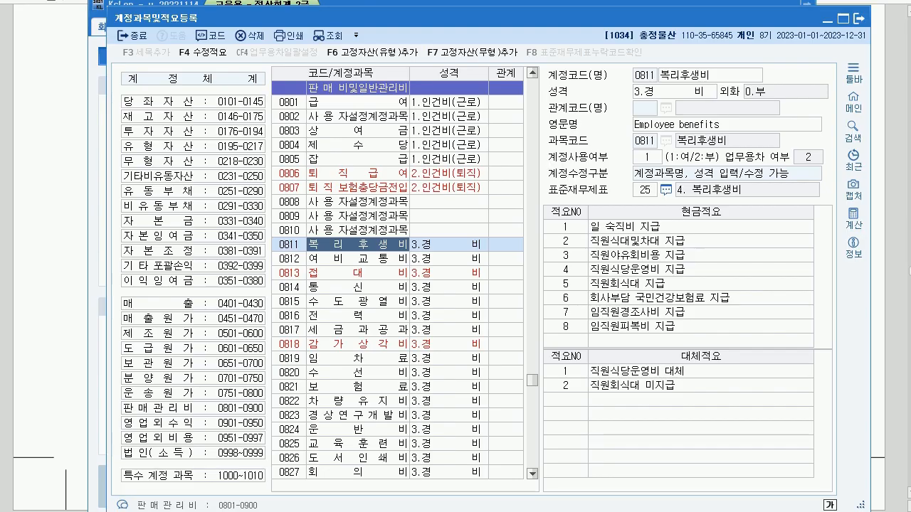
left_click(566, 400)
type("3")
key("Return")
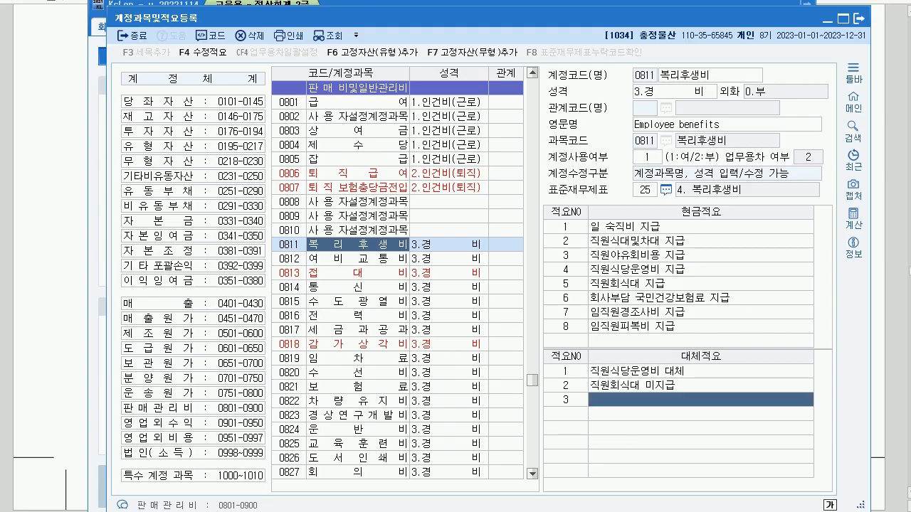
type("직원회")
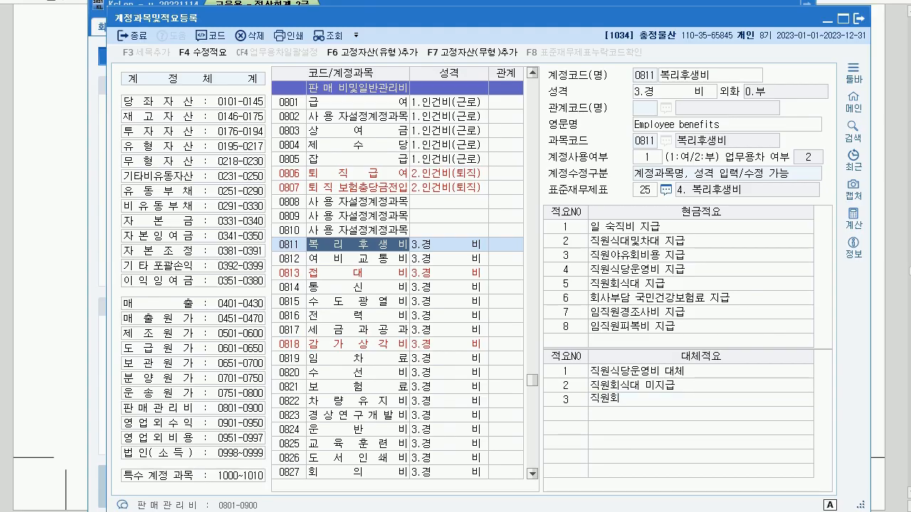
type("식비 신용카드 결제")
key("Return")
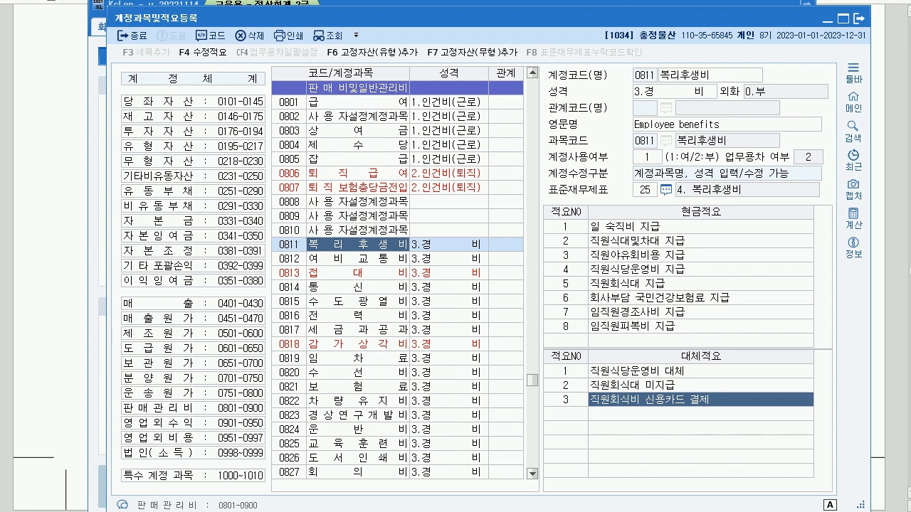
left_click(859, 18)
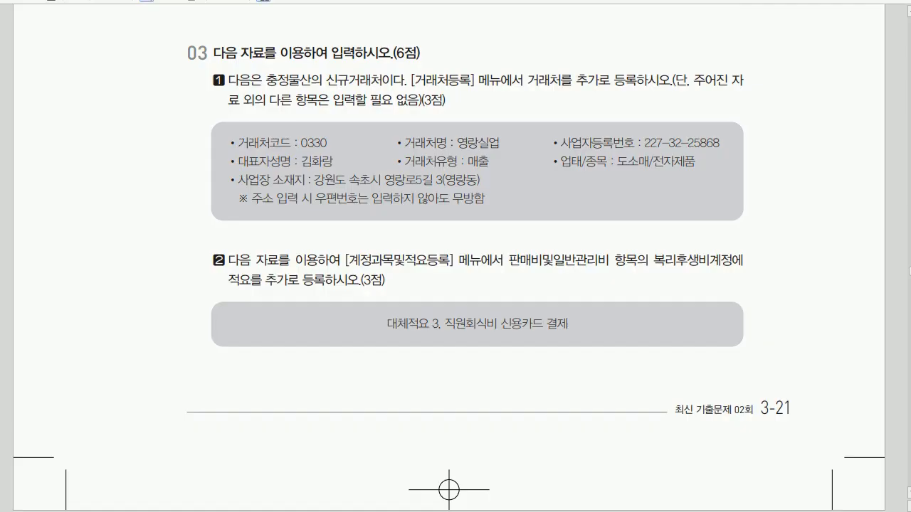
- Read the question 04 general voucher transactions dated July 21 to September 8 in the exam document, and return to KcLep
scroll(455, 256, "down", 10)
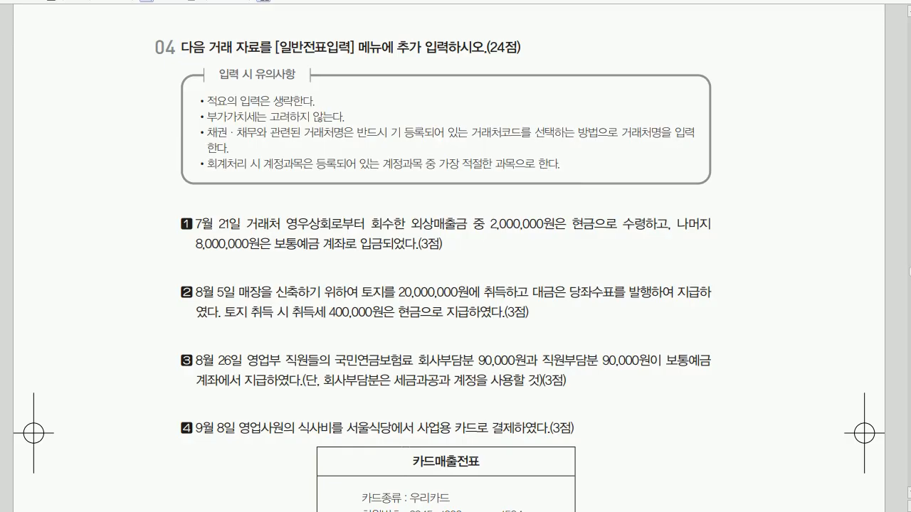
scroll(456, 256, "down", 1)
scroll(455, 256, "up", 1)
scroll(456, 285, "down", 3)
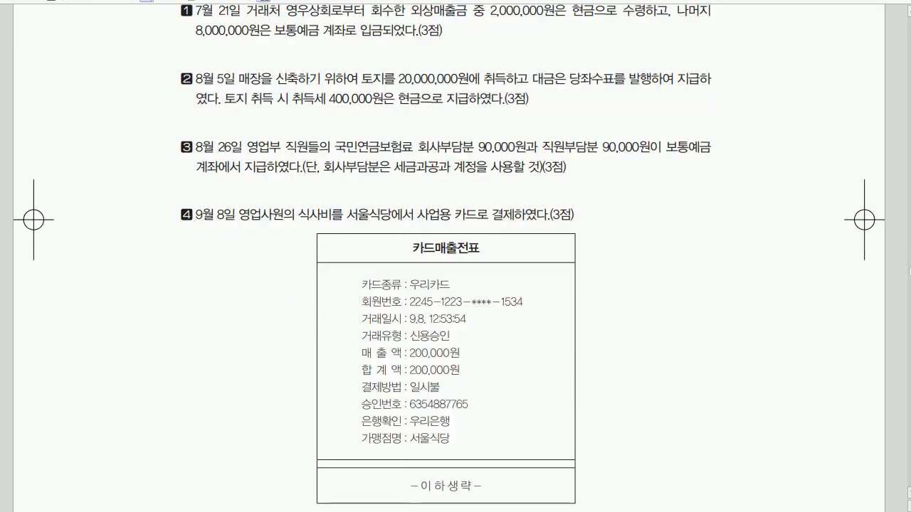
scroll(456, 285, "up", 1)
key("alt+Tab")
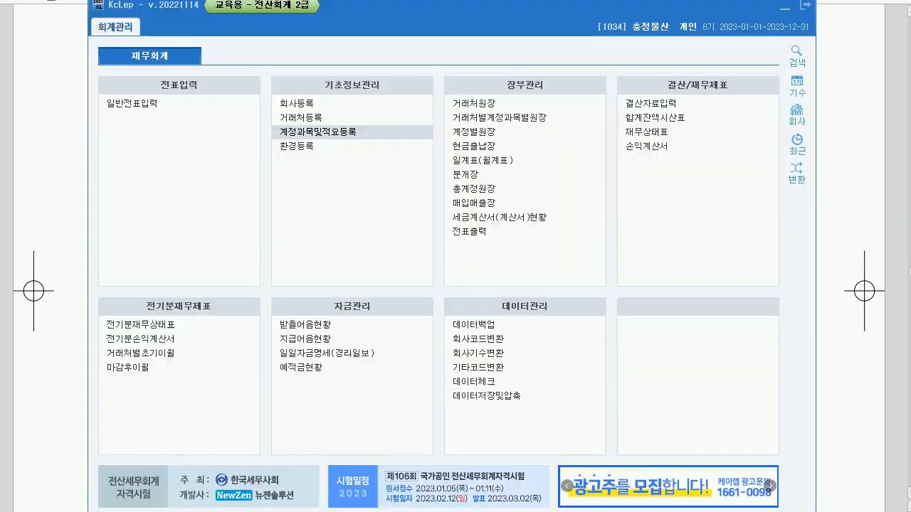
- Open 일반전표입력 for July 21, 2023, and switch to question 1 in the exam document
left_click(132, 104)
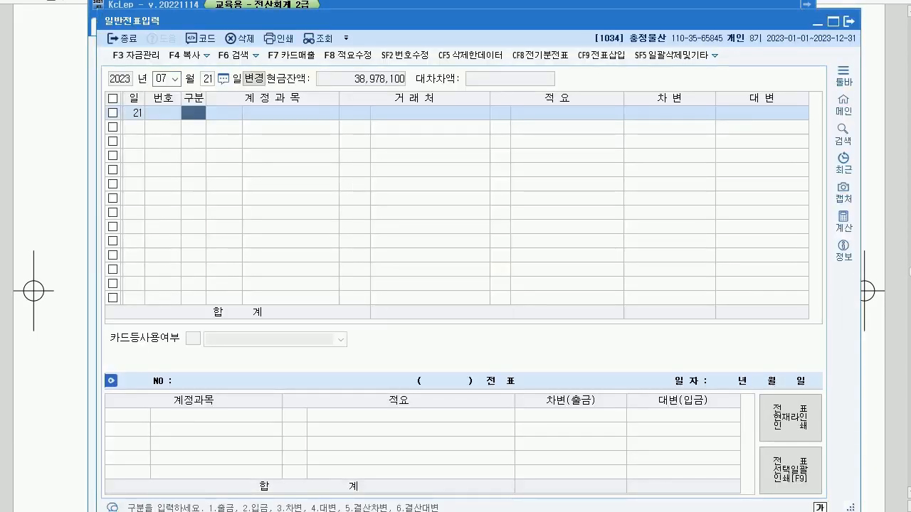
key("alt+Tab")
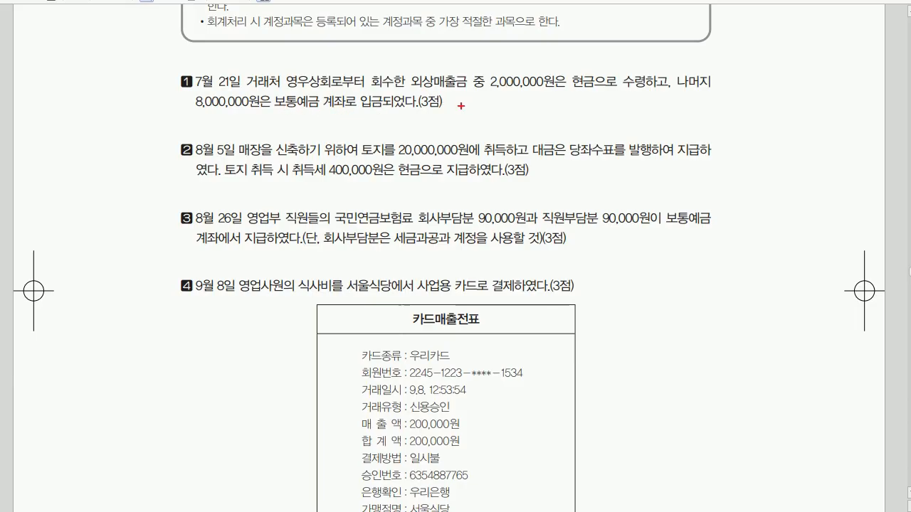
- Jot the July 21 entry under question 1 (debit 현금 and 보통예금, credit 외상매출금 for 영우상회), clear the notes and return to KcLep
left_click_drag(447, 96, 451, 102)
mouse_move(451, 106)
left_mouse_down()
mouse_move(458, 118)
mouse_move(470, 117)
mouse_move(456, 134)
left_mouse_up()
left_click_drag(459, 130, 486, 126)
mouse_move(486, 129)
left_mouse_down()
mouse_move(490, 138)
mouse_move(493, 129)
left_mouse_up()
left_click_drag(589, 106, 588, 146)
mouse_move(619, 106)
left_mouse_down()
mouse_move(631, 130)
mouse_move(674, 120)
mouse_move(644, 145)
left_mouse_up()
left_click_drag(652, 133, 659, 140)
mouse_move(666, 126)
left_mouse_down()
mouse_move(665, 141)
mouse_move(676, 147)
mouse_move(702, 143)
left_mouse_up()
left_click_drag(701, 131, 711, 148)
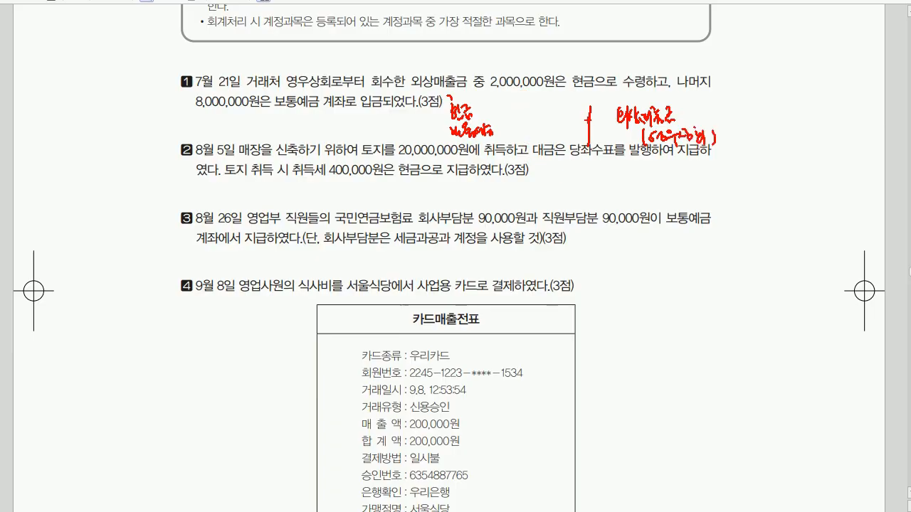
key("Escape")
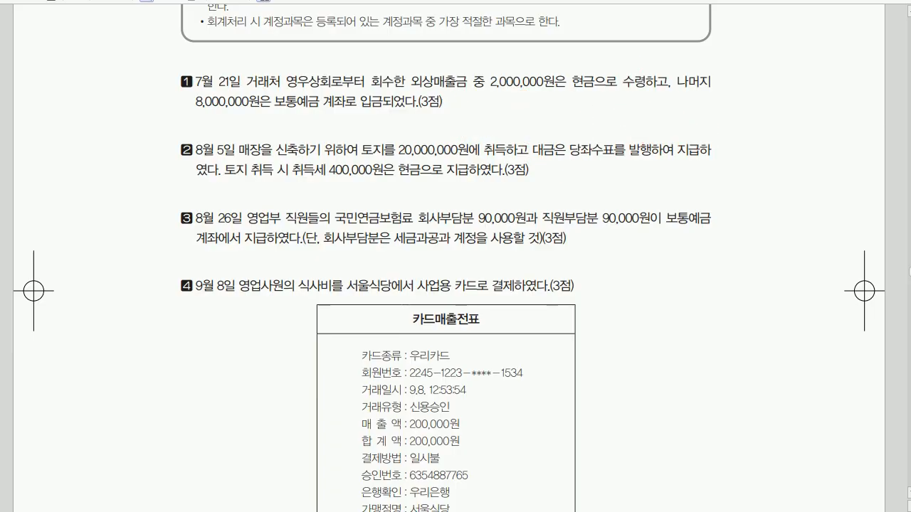
key("alt+Tab")
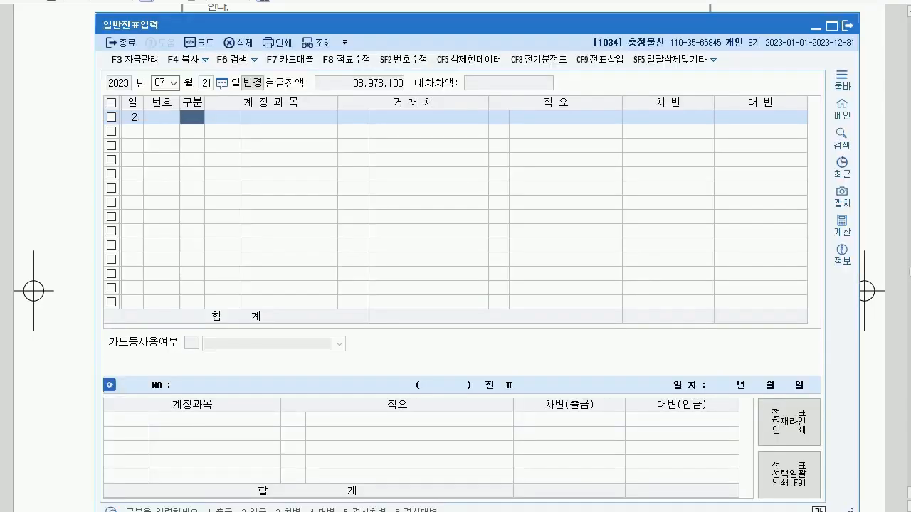
- Add a debit line for 0101 현금 of 2,000,000 to the July 21 voucher
key("3")
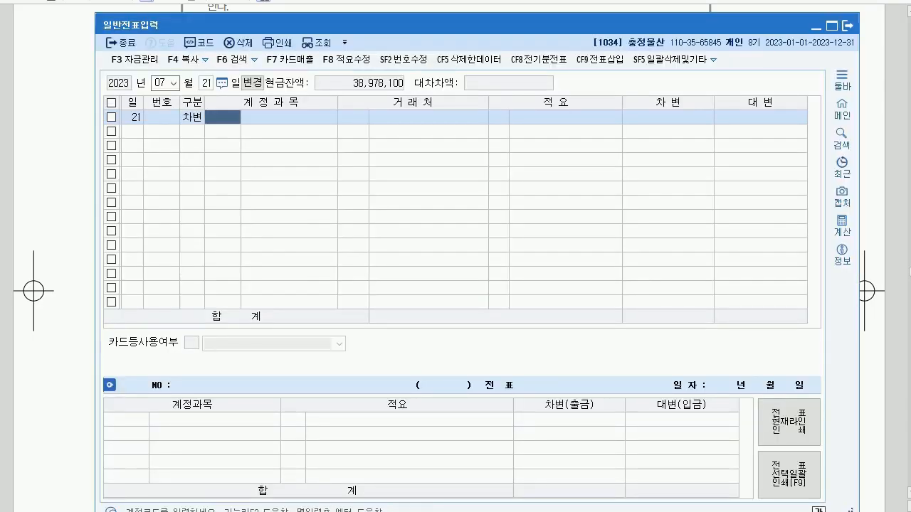
type("101")
key("Return")
key("Return")
key("Return")
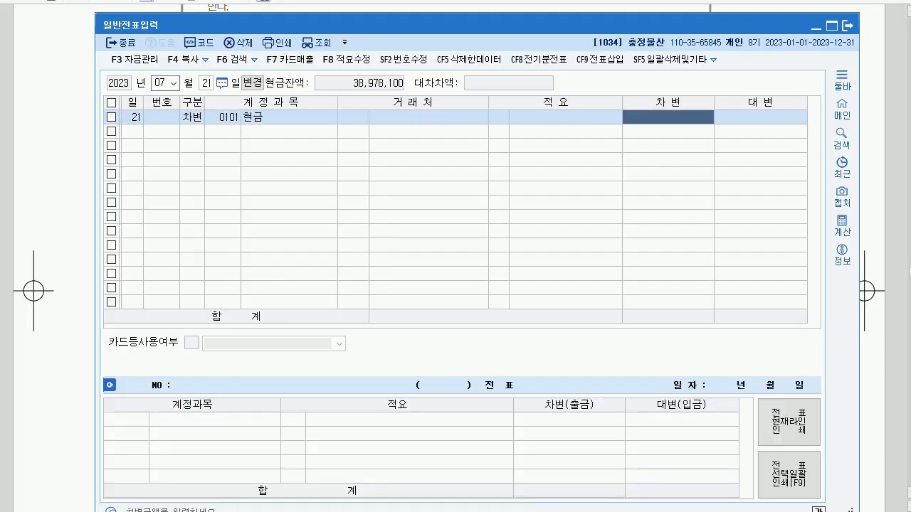
type("2000000")
key("Return")
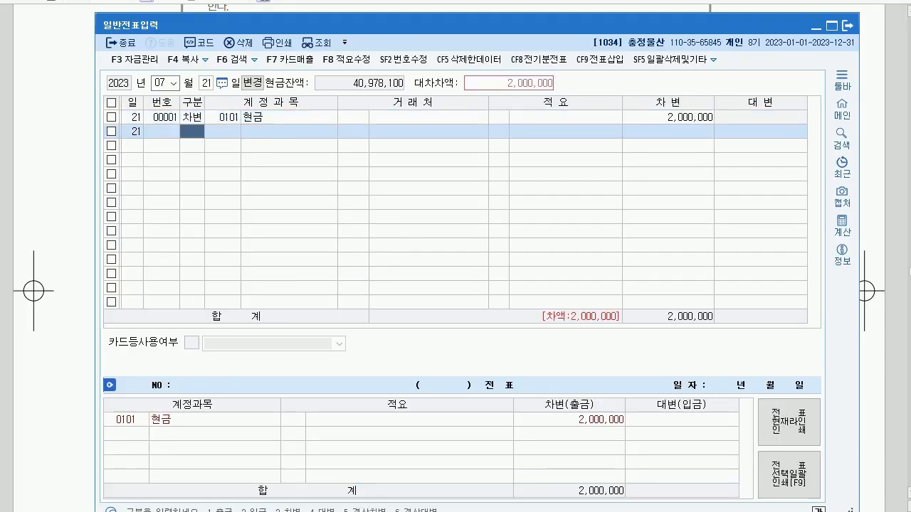
- Add a debit line for 0103 보통예금 of 8,000,000 to the July 21 voucher
type("3103")
key("Return")
key("Return")
key("Return")
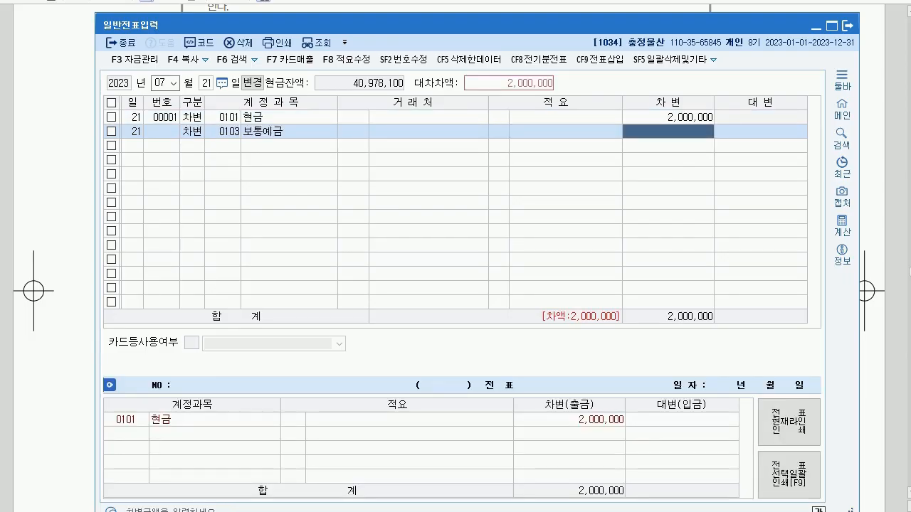
type("8000000")
key("Return")
- Credit 0108 외상매출금 for 10,000,000 with customer 영우상회 to complete the July 21 voucher
type("4108")
key("Return")
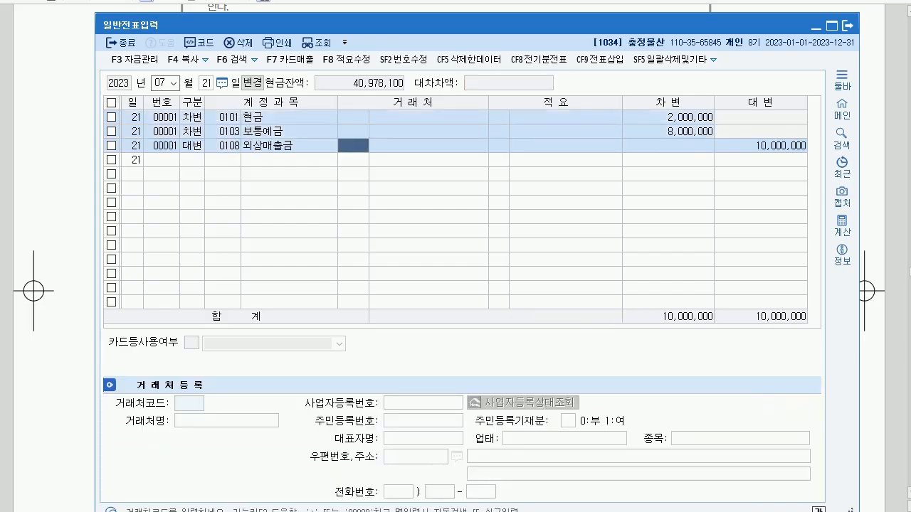
type("영우")
key("Return")
key("Return")
key("Return")
key("Return")
key("Return")
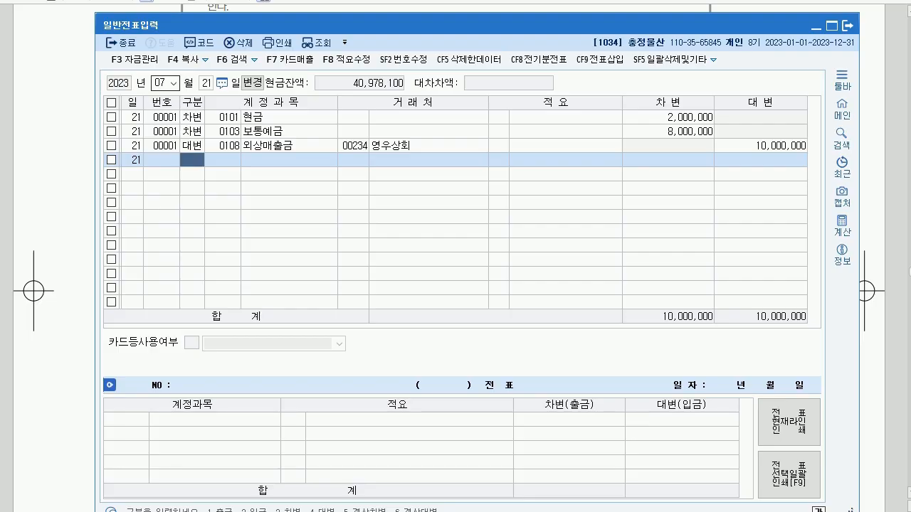
- Set the voucher entry date to August 5
key("Escape")
type("8")
key("Return")
type("5")
key("Return")
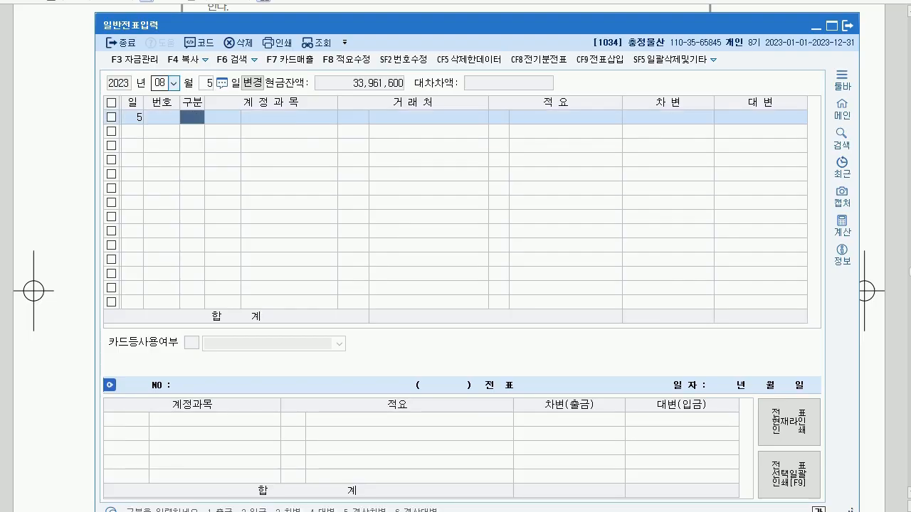
- Jot the August 5 entry in the exam document (토지 20,400,000 against 당좌예금 20,000,000 and 현금 400,000), clear it and return to KcLep
key("alt+Tab")
scroll(448, 256, "down", 1)
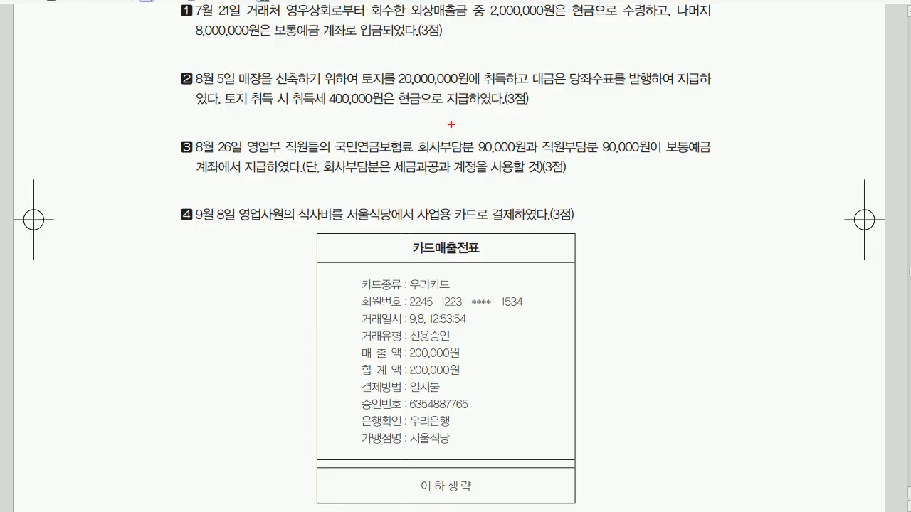
left_click_drag(434, 108, 424, 145)
mouse_move(285, 119)
left_mouse_down()
mouse_move(313, 146)
mouse_move(314, 134)
left_mouse_up()
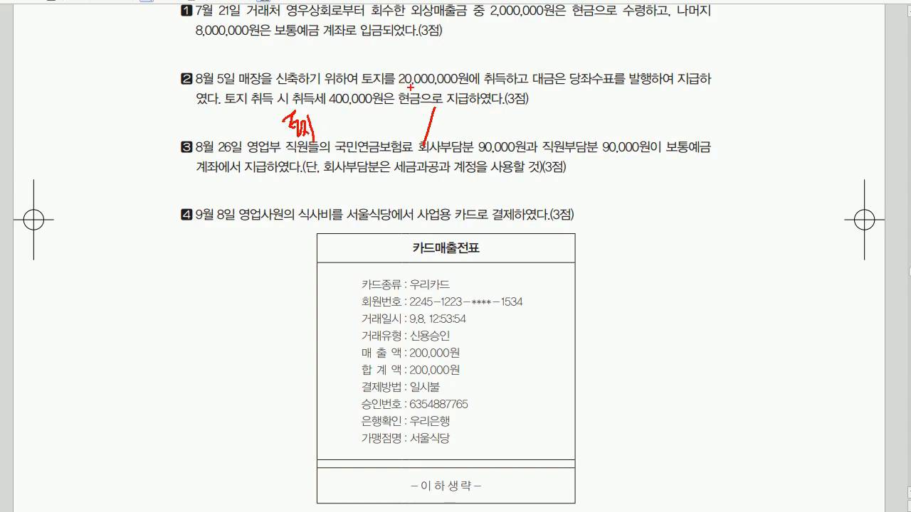
mouse_move(328, 128)
left_mouse_down()
mouse_move(332, 138)
mouse_move(344, 128)
mouse_move(360, 152)
mouse_move(345, 147)
left_mouse_up()
left_click_drag(364, 131, 398, 128)
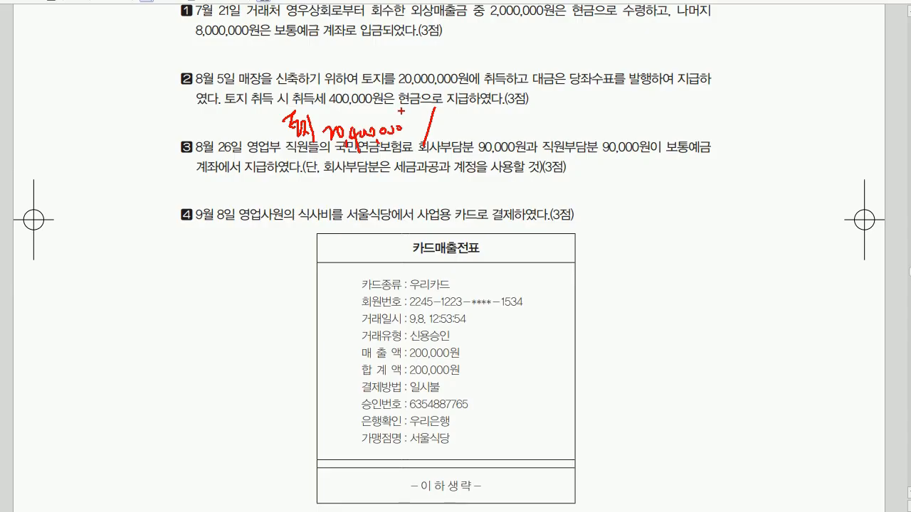
mouse_move(468, 111)
left_mouse_down()
mouse_move(525, 110)
mouse_move(494, 145)
mouse_move(504, 148)
mouse_move(527, 128)
mouse_move(577, 114)
mouse_move(631, 111)
left_mouse_up()
mouse_move(583, 134)
left_mouse_down()
mouse_move(597, 142)
mouse_move(649, 128)
left_mouse_up()
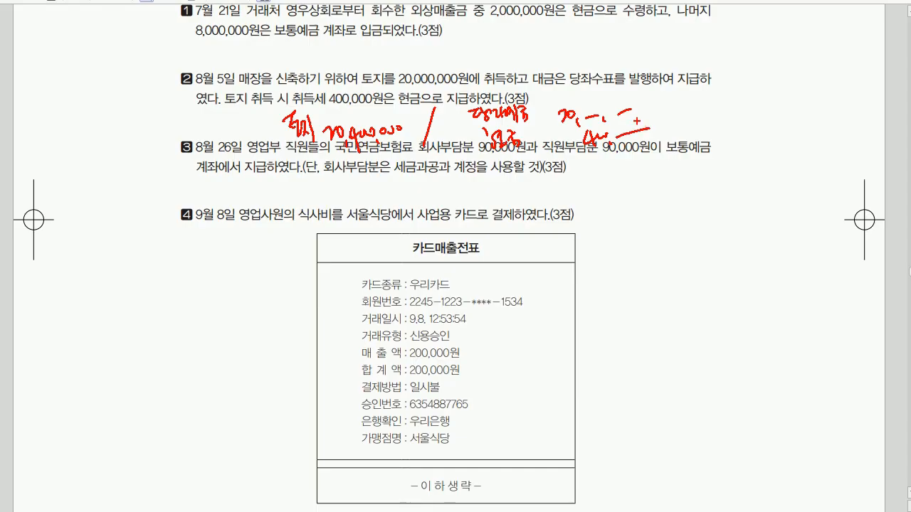
key("Escape")
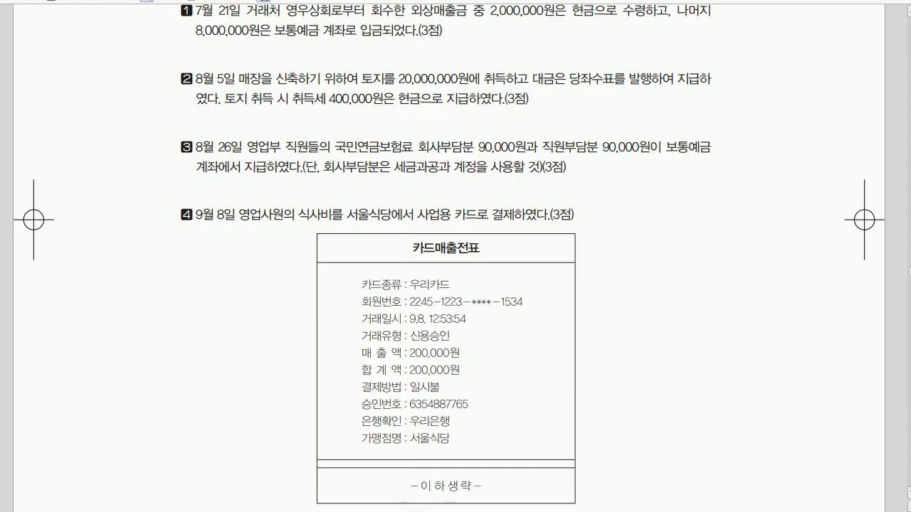
key("alt+Tab")
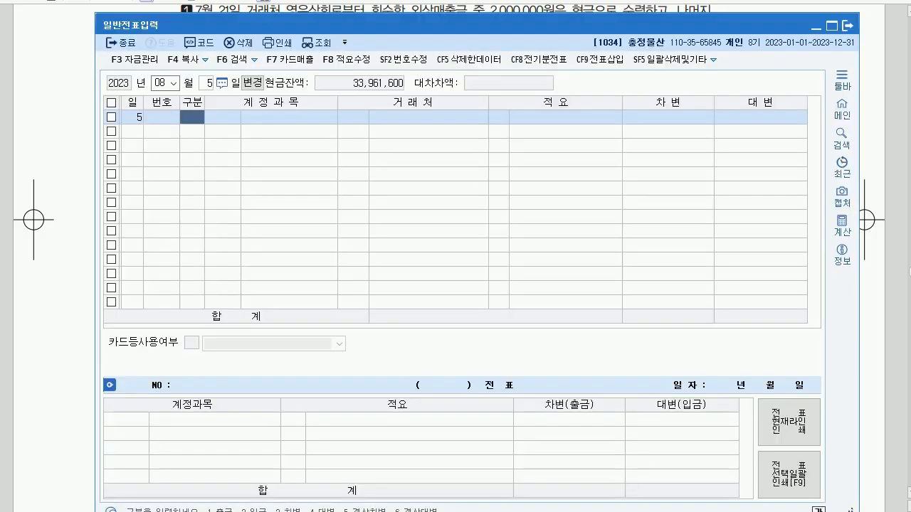
- Add a debit line for 0201 토지 of 20,400,000 to the August 5 voucher
type("3")
type("201")
key("Return")
key("Return")
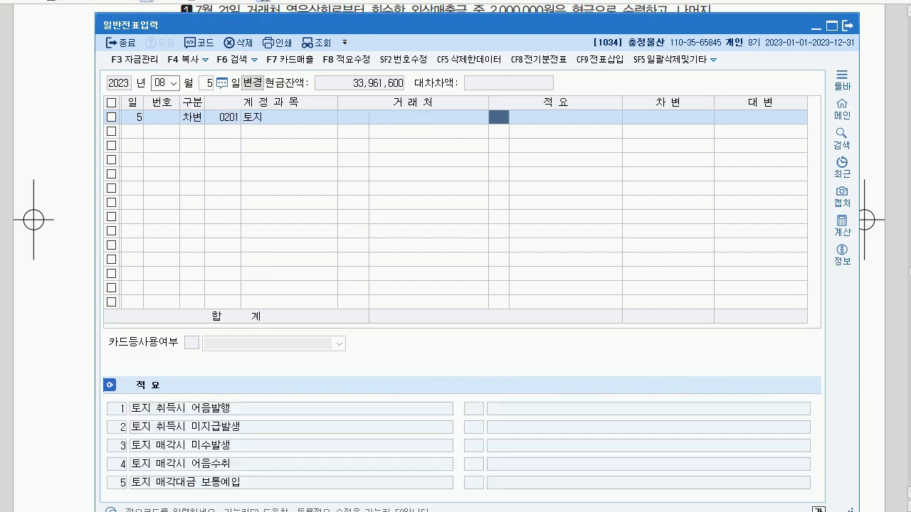
key("Return")
type("20,400,000")
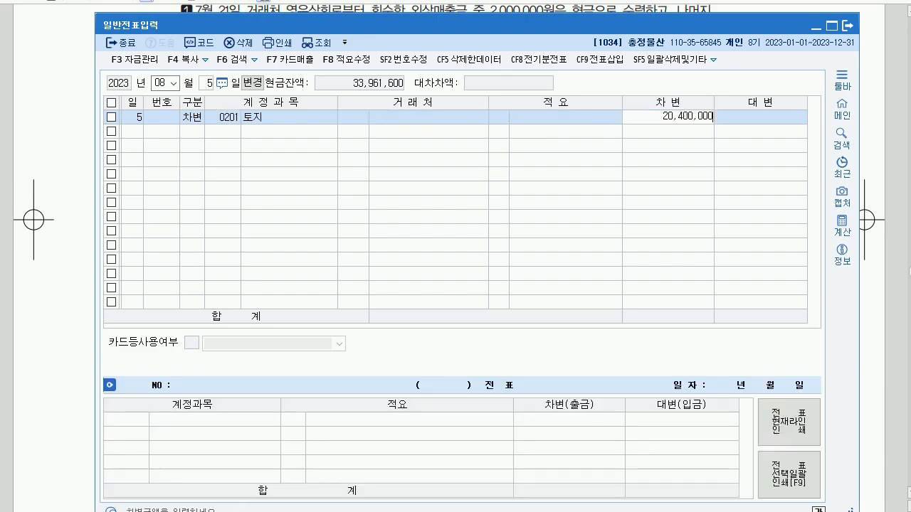
key("Return")
- Credit 0102 당좌예금 for 20,000,000 and 0101 현금 for 400,000 in the August 5 voucher
type("410")
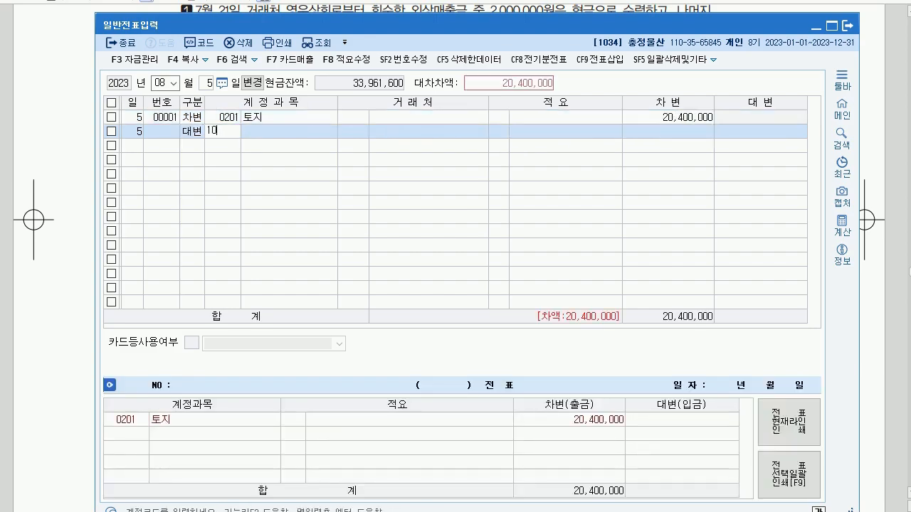
type("2")
key("Return")
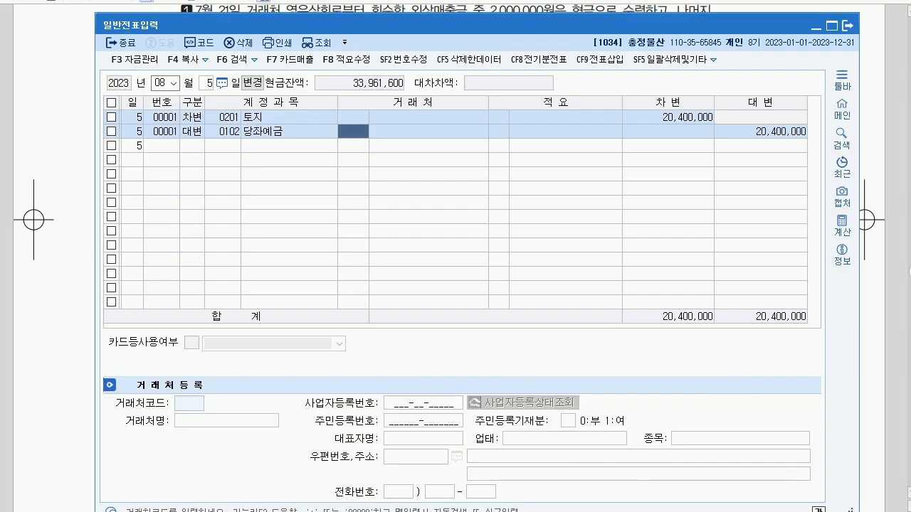
key("Return")
key("Return")
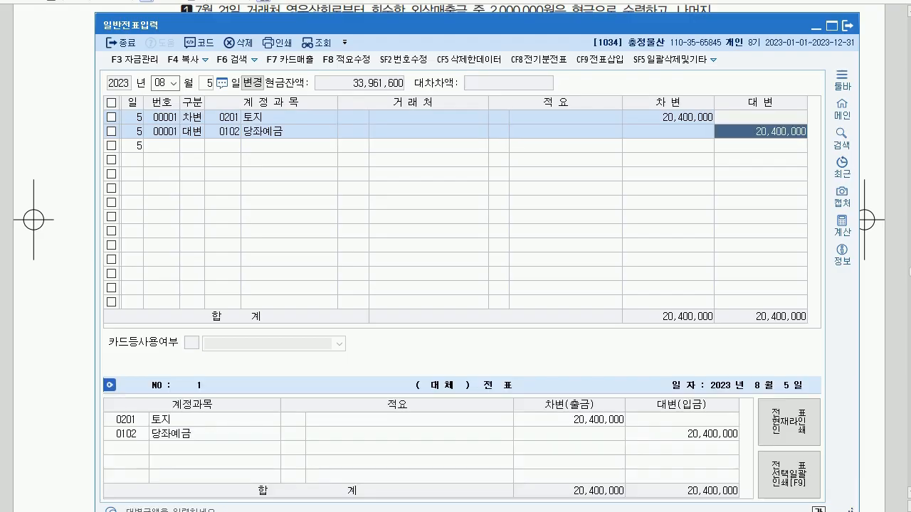
type("20000000")
key("Return")
type("101")
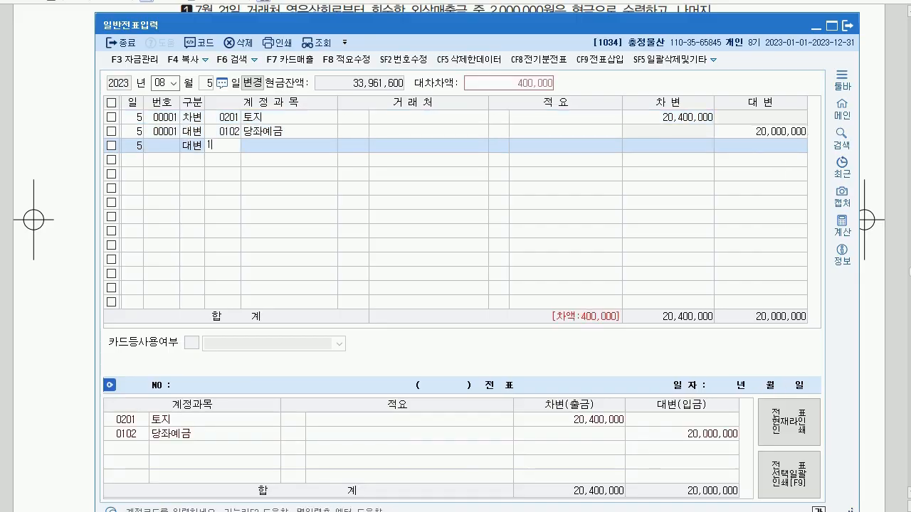
key("Return")
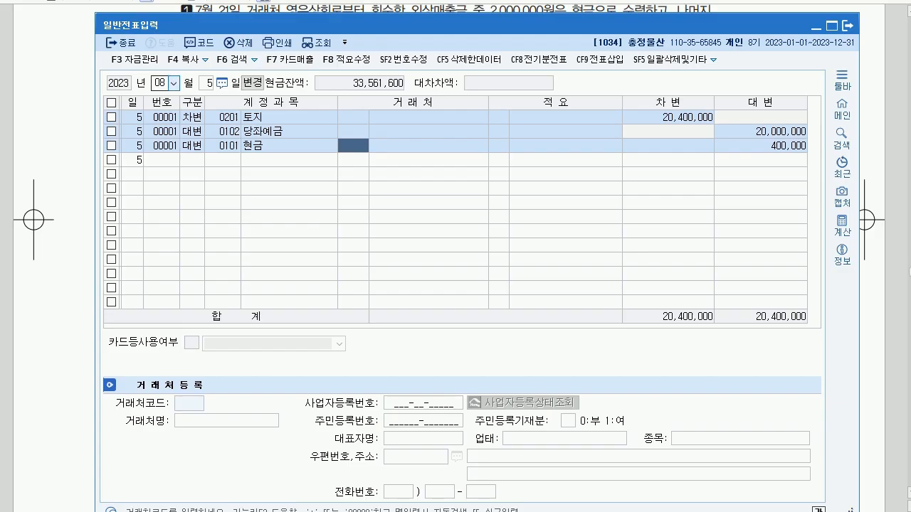
- Set the voucher entry date to August 26 and switch to question 3 in the exam document
left_click(160, 84)
key("Return")
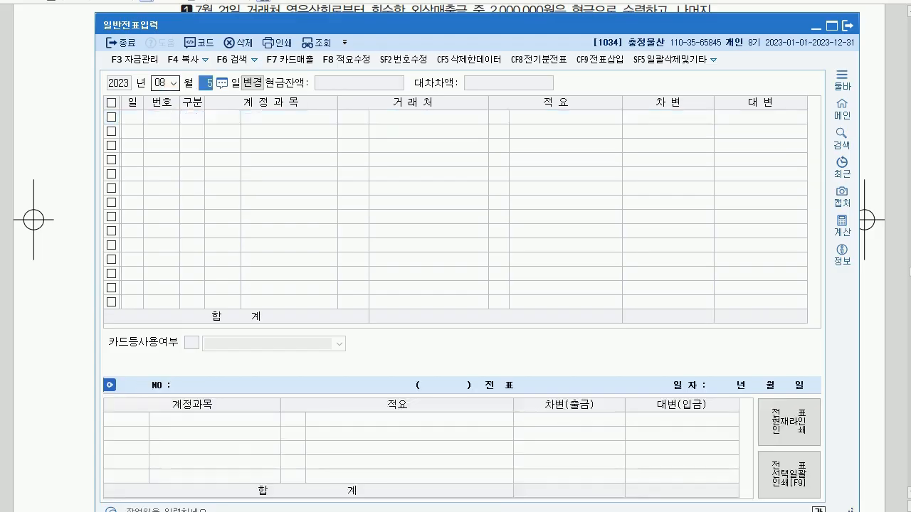
type("26")
key("Return")
key("alt+Tab")
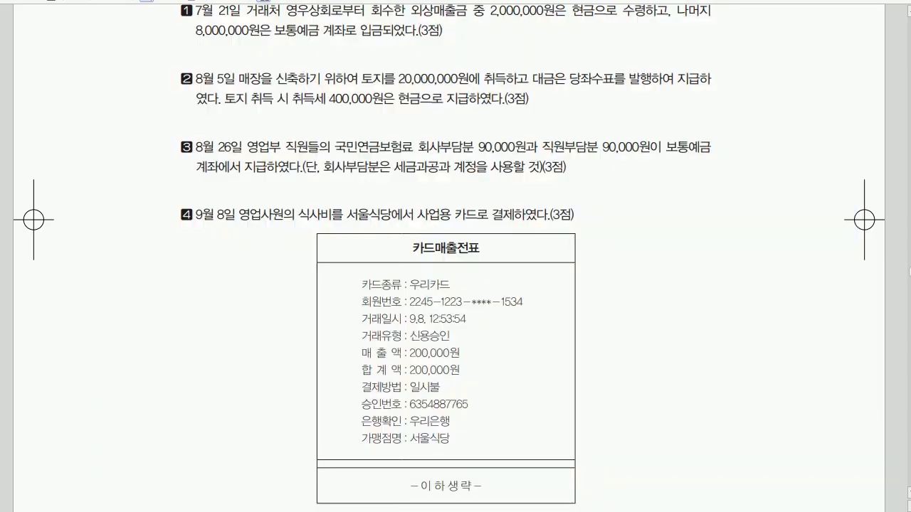
scroll(456, 256, "down", 2)
scroll(455, 256, "up", 1)
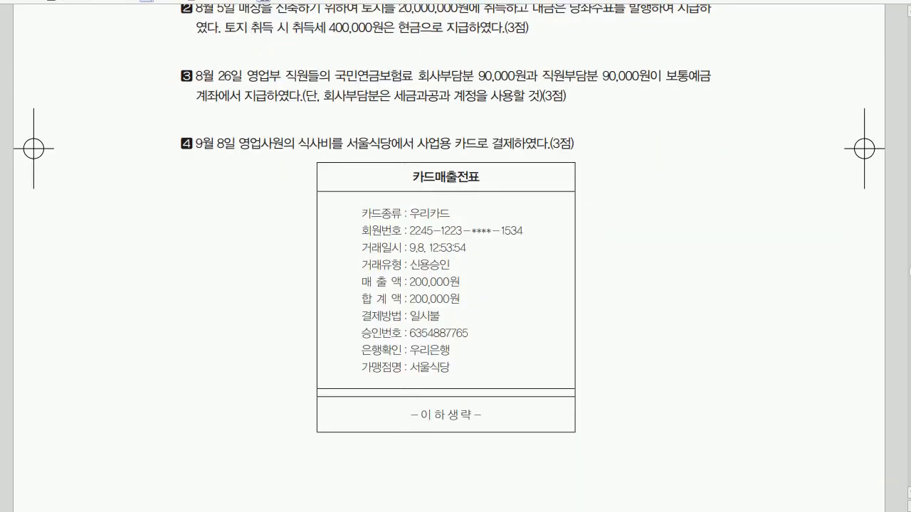
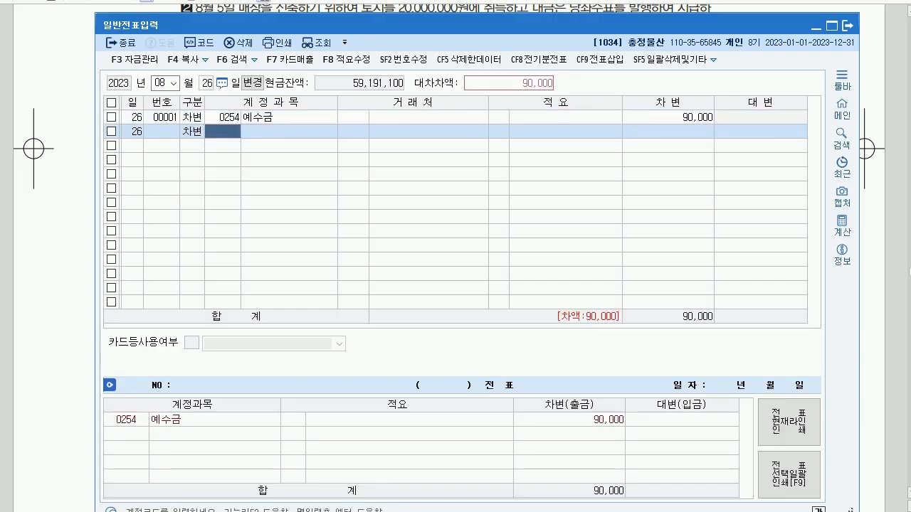
- Add a debit line for 0817 세금과공과 of 90,000 to the August 26 voucher
type("817")
key("Return")
key("Return")
key("Return")
key("Return")
key("Return")
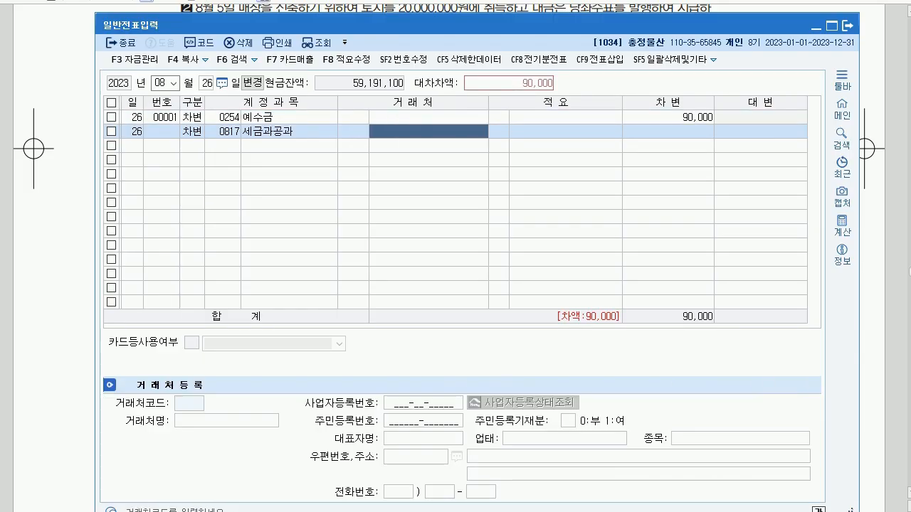
type("99")
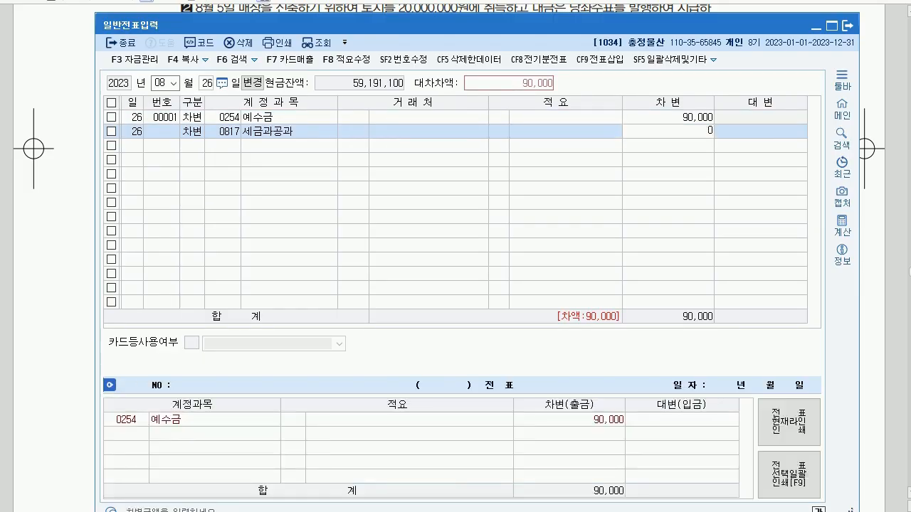
type("0000")
key("Return")
- Credit 0103 보통예금 for 180,000 to balance the August 26 voucher
type("4")
key("Return")
type("103")
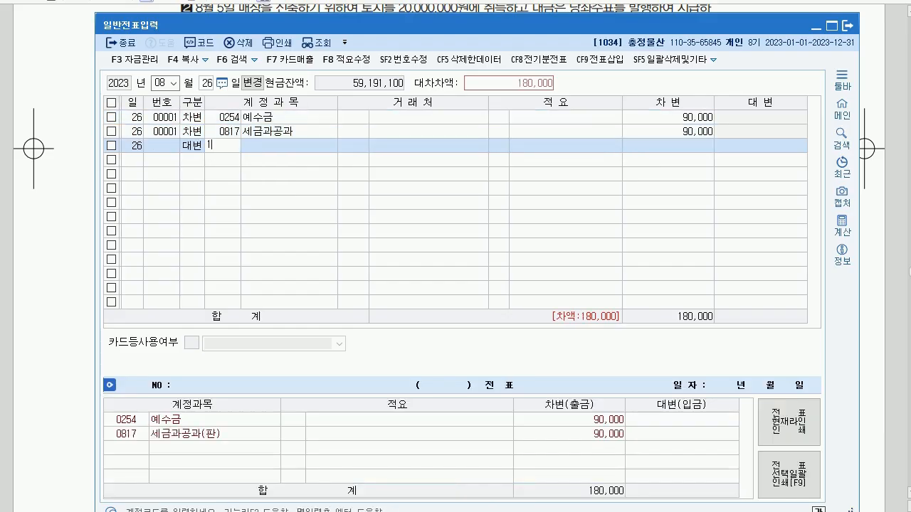
key("Return")
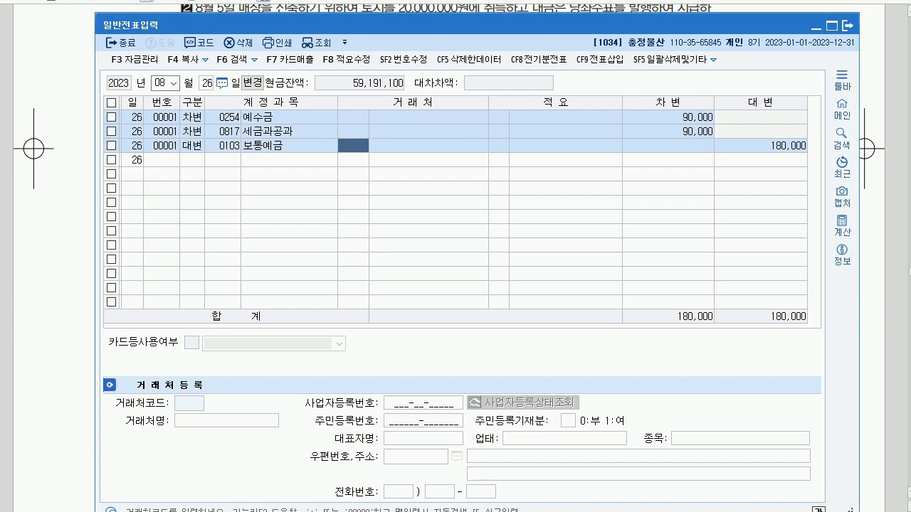
- Set the voucher entry date to September 8 and switch to question 4's card slip in the exam document
left_click(160, 83)
type("9")
key("Return")
type("8")
key("Return")
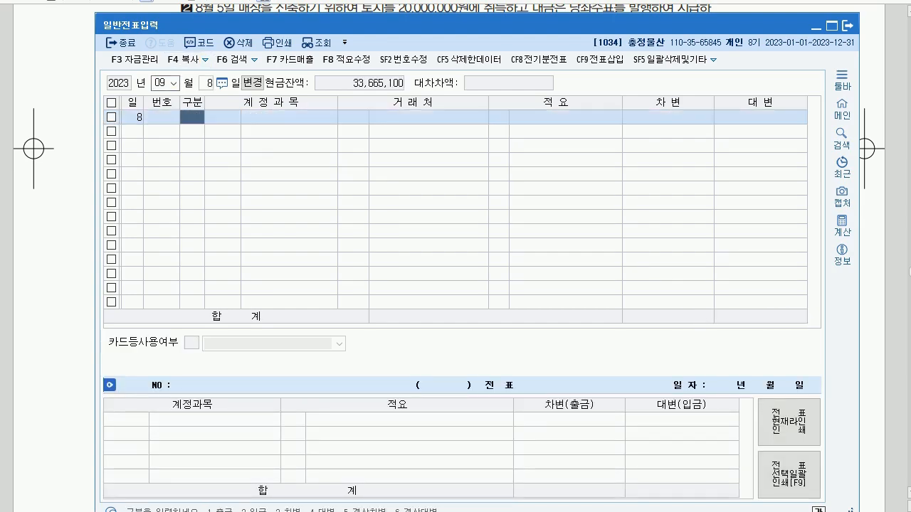
key("alt+Tab")
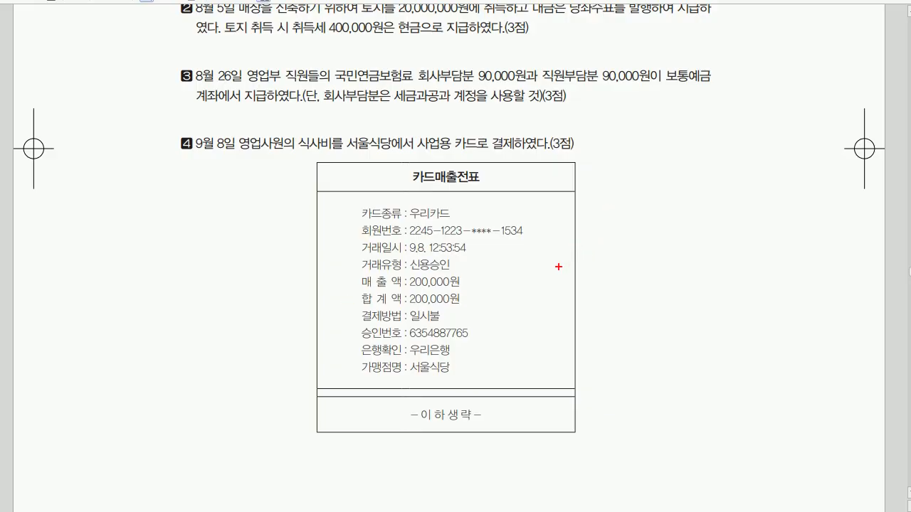
- Handwrite the entry 복리후생비 / 미지급금 (우리카드) beside question 4's card slip, mark the card type and total amount, and clear the notes
mouse_move(561, 268)
left_mouse_down()
mouse_move(568, 296)
mouse_move(590, 274)
mouse_move(623, 306)
mouse_move(645, 286)
left_mouse_up()
left_click_drag(734, 266, 727, 307)
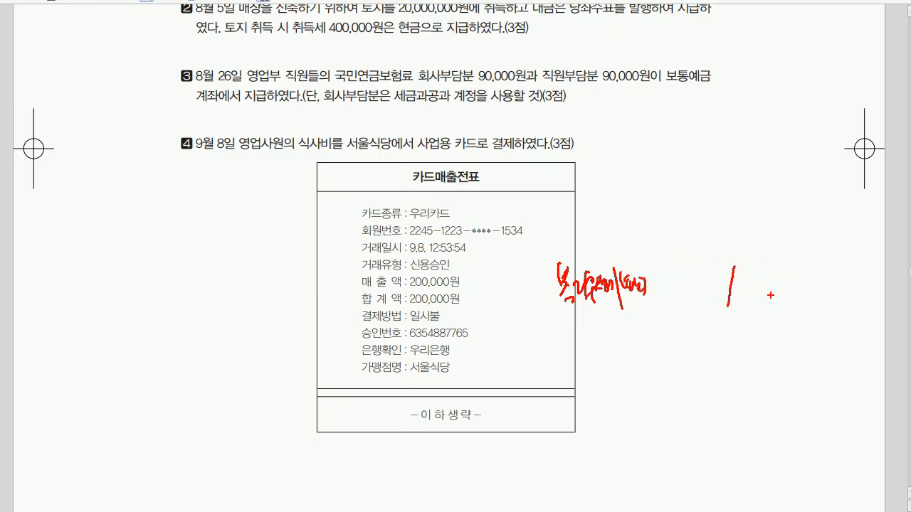
left_click_drag(751, 275, 804, 293)
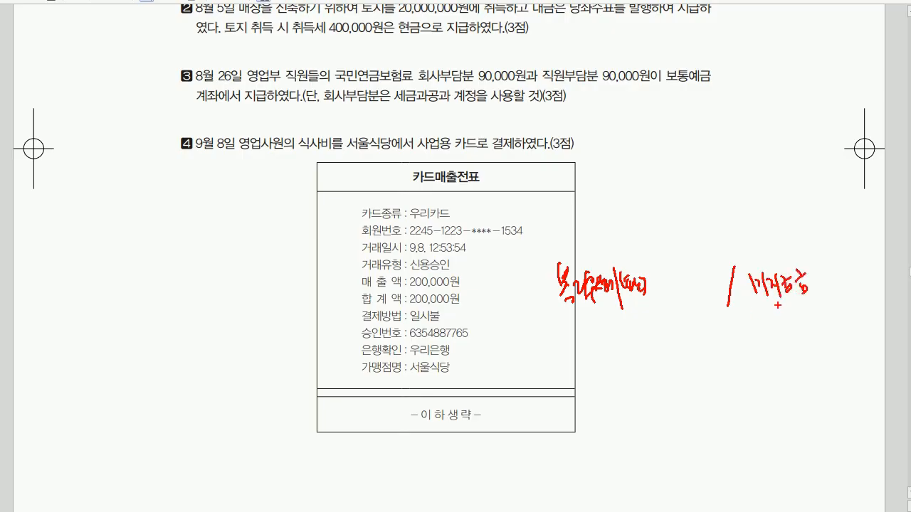
mouse_move(748, 315)
left_mouse_down()
mouse_move(751, 345)
mouse_move(772, 338)
left_mouse_up()
left_click_drag(770, 337, 771, 348)
left_click_drag(773, 327, 785, 344)
left_click_drag(790, 324, 797, 349)
left_click_drag(800, 328, 809, 344)
mouse_move(815, 324)
left_mouse_down()
mouse_move(818, 339)
mouse_move(795, 346)
left_mouse_up()
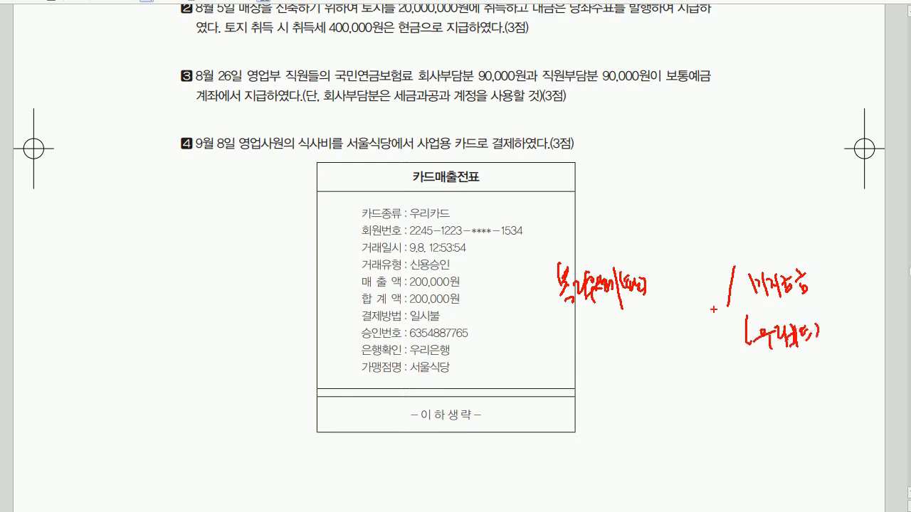
mouse_move(435, 190)
left_mouse_down()
mouse_move(424, 236)
mouse_move(442, 231)
left_mouse_up()
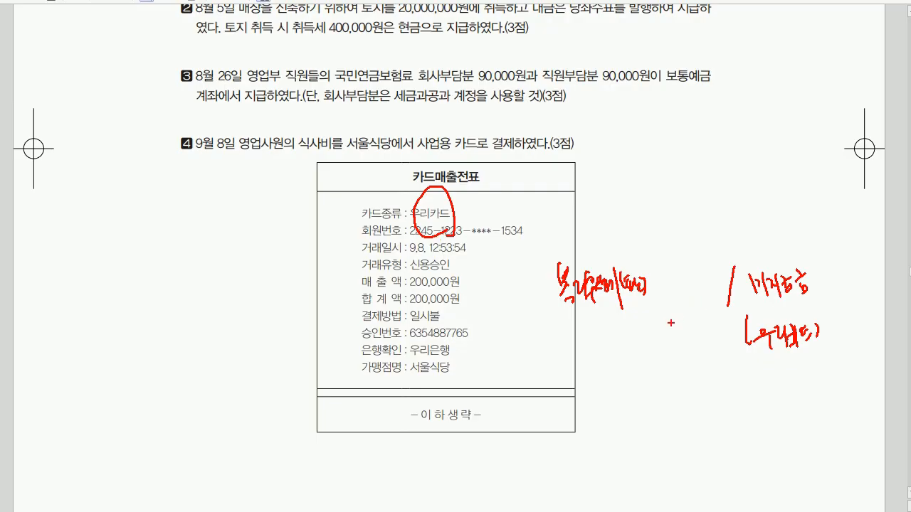
left_click_drag(412, 292, 447, 306)
key("Escape")
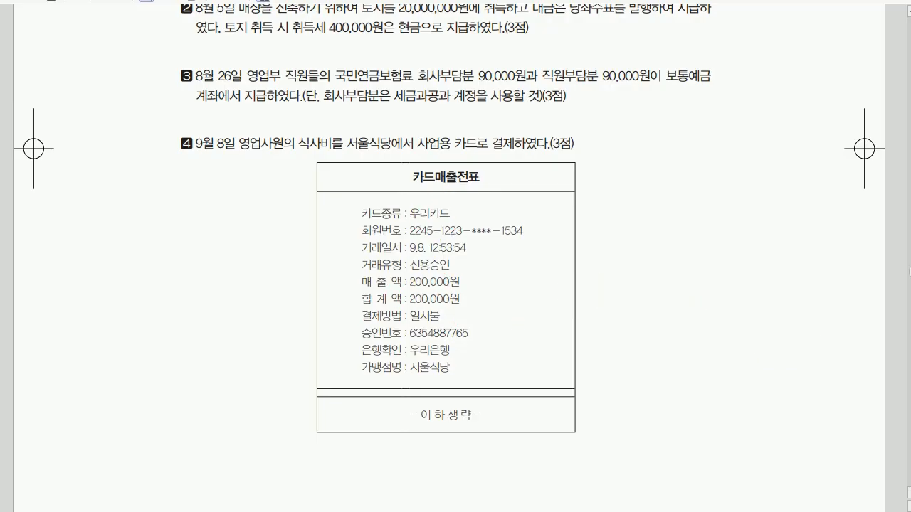
- Switch back to KcLep and add a debit line for 0811 복리후생비 of 200,000 to the September 8 voucher
key("alt+Tab")
type("3")
key("Return")
type("811")
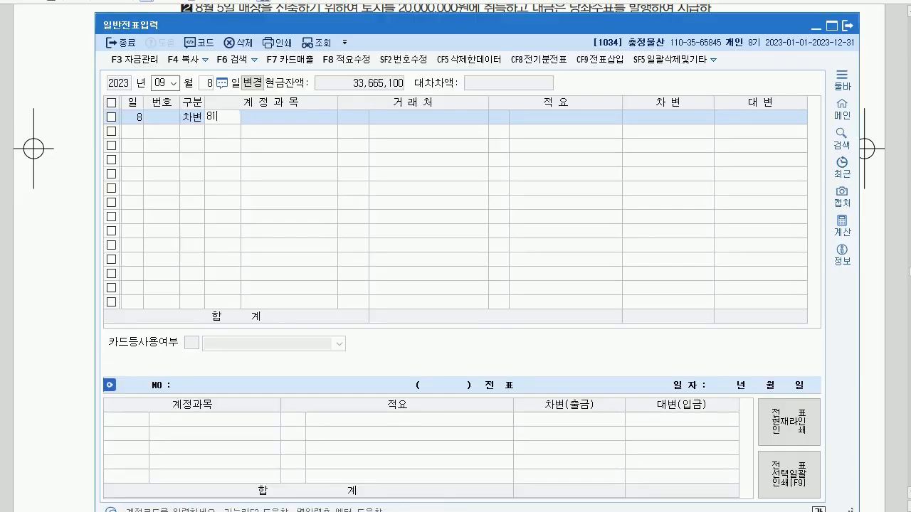
key("Return")
key("Return")
key("Return")
type("2000000")
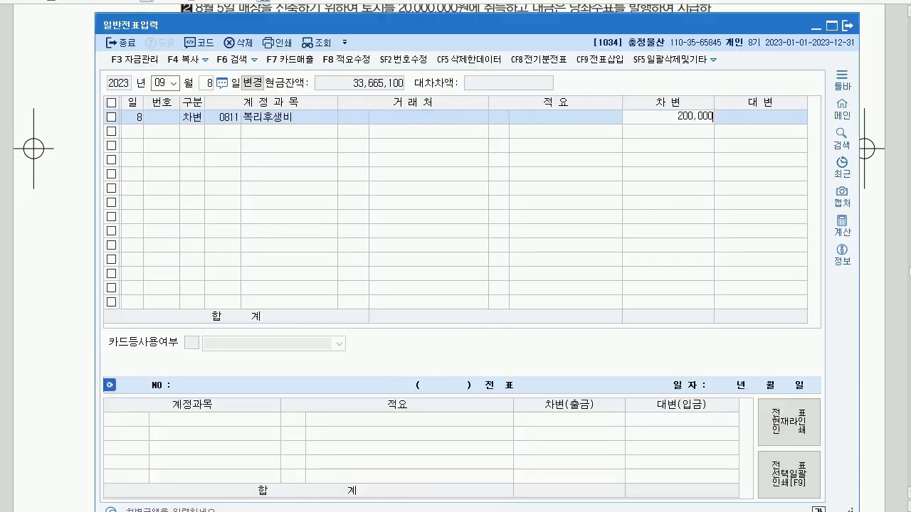
key("Return")
- Credit 0253 미지급금 for 200,000 with 우리카드 as the trading partner in the September 8 voucher
type("4")
key("Return")
type("253")
key("Return")
type("우리")
key("Return")
key("Return")
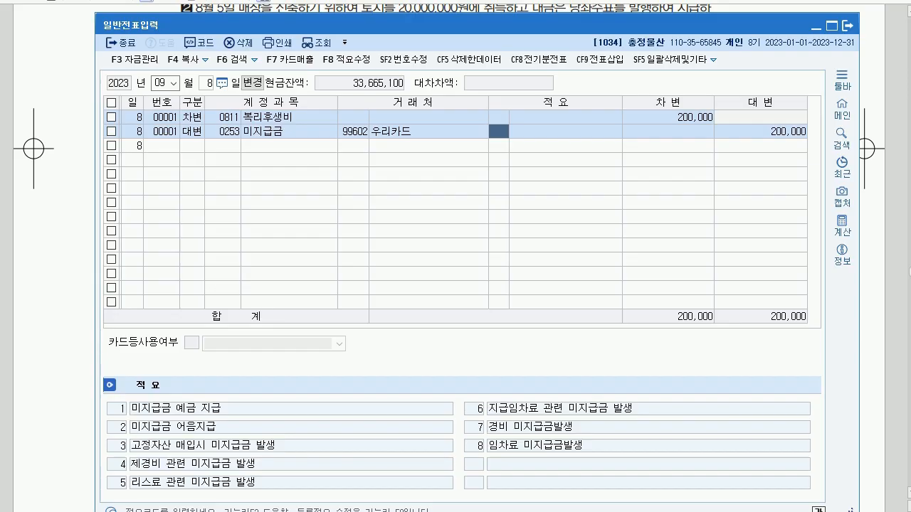
- Enter a September 20 cash payment (출금) voucher for 0813 접대비 of 100,000
left_click(160, 83)
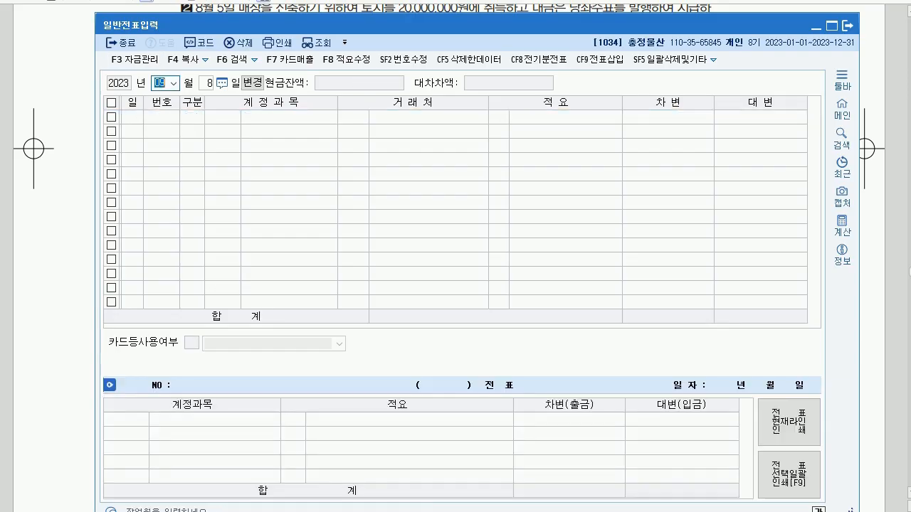
key("Return")
type("20")
key("Return")
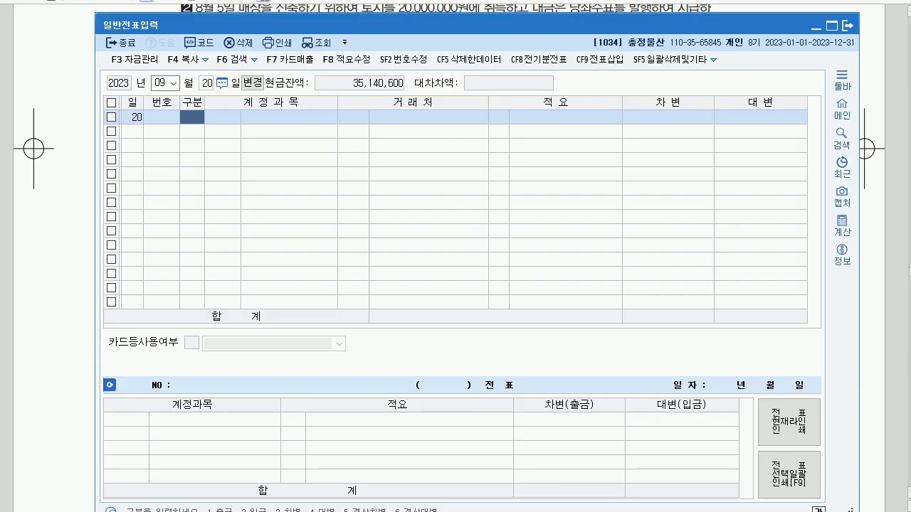
key("1")
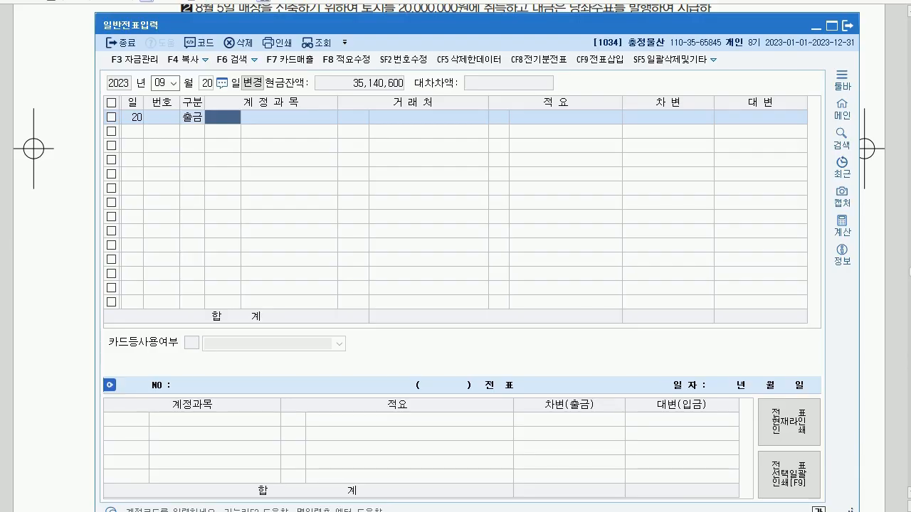
type("0813")
key("Return")
key("Return")
key("Return")
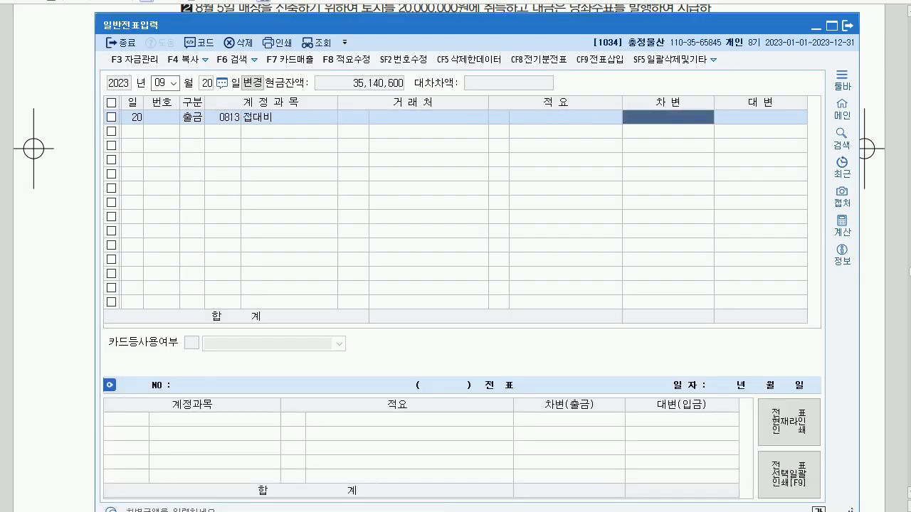
type("1000000")
key("Return")
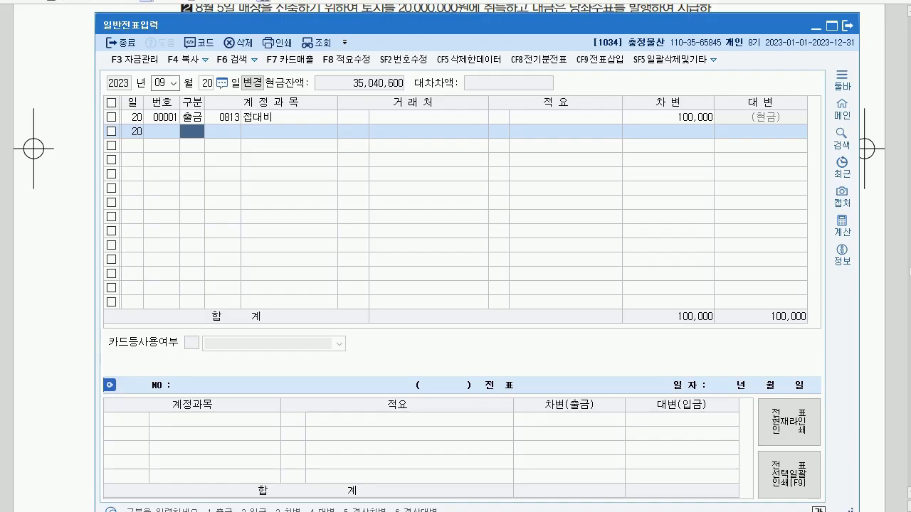
- Set the voucher entry date to October 5 and switch to question 6's transaction statement in the exam document
left_click(160, 83)
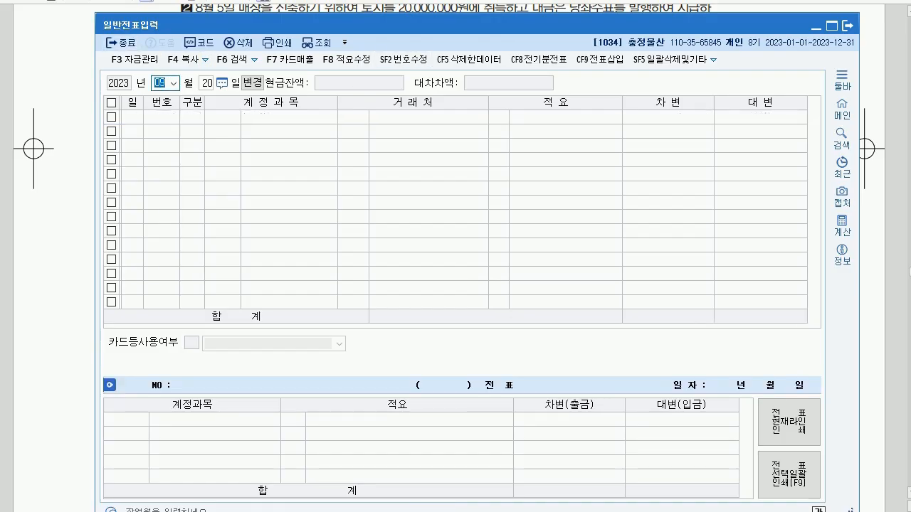
type("105")
key("Return")
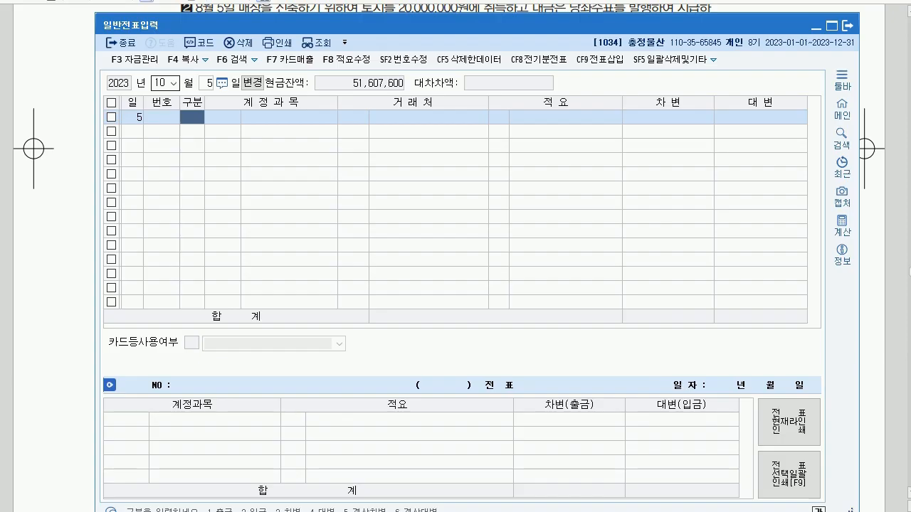
key("alt+Tab")
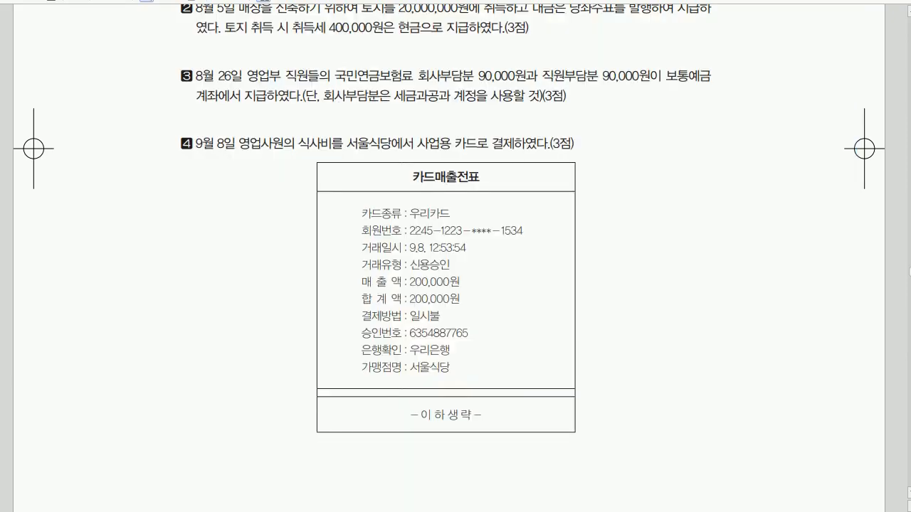
scroll(448, 256, "down", 8)
scroll(455, 256, "down", 6)
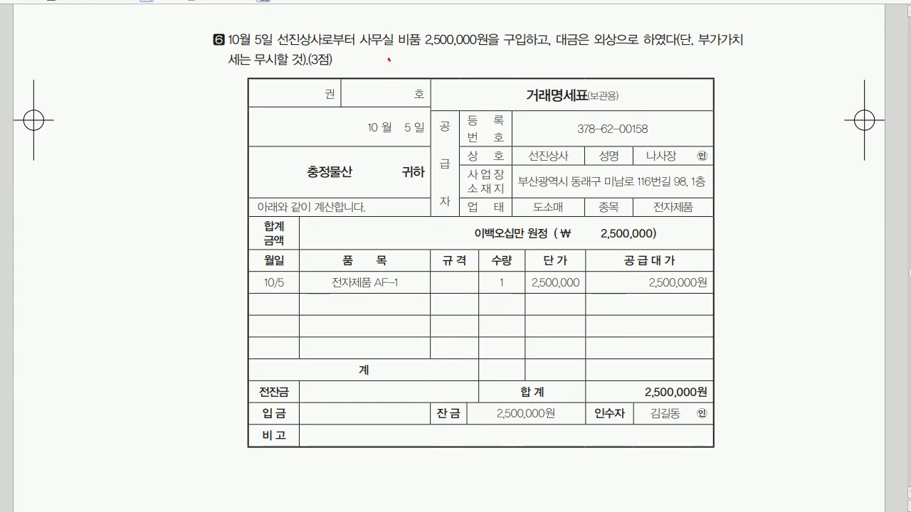
- Handwrite the entry 비품 / 미지급금 under question 6, underline 외상, and clear the notes
left_click_drag(388, 58, 395, 73)
mouse_move(397, 47)
left_mouse_down()
mouse_move(398, 86)
mouse_move(407, 85)
left_mouse_up()
left_click_drag(536, 54, 529, 110)
mouse_move(589, 51)
left_mouse_down()
mouse_move(623, 49)
mouse_move(617, 55)
left_mouse_up()
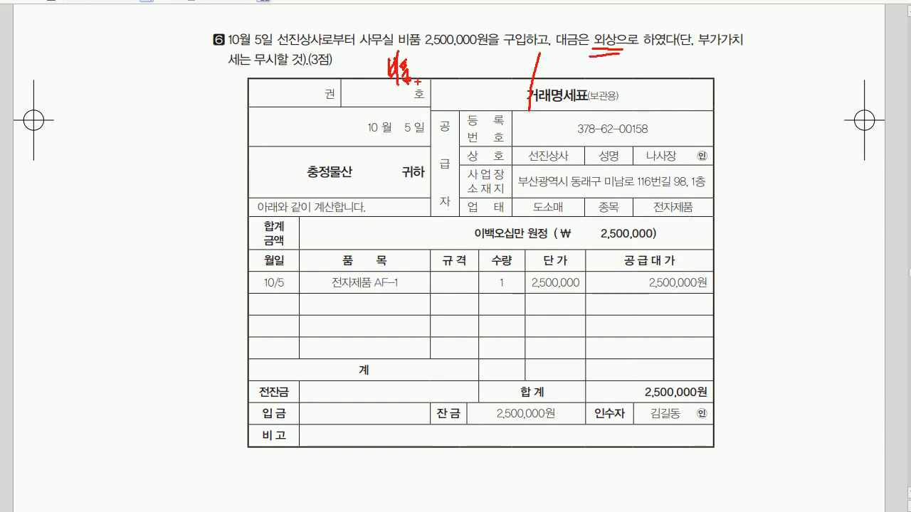
mouse_move(559, 65)
left_mouse_down()
mouse_move(570, 80)
mouse_move(613, 65)
mouse_move(620, 85)
left_mouse_up()
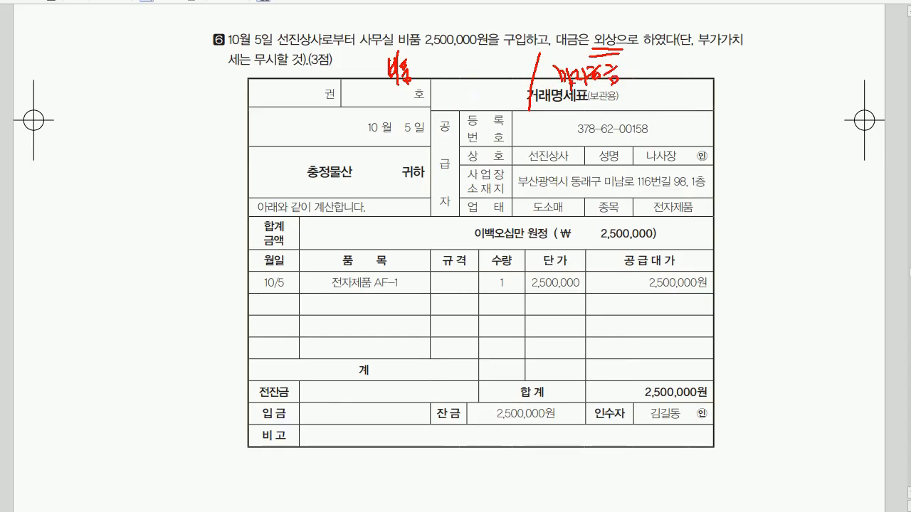
key("Escape")
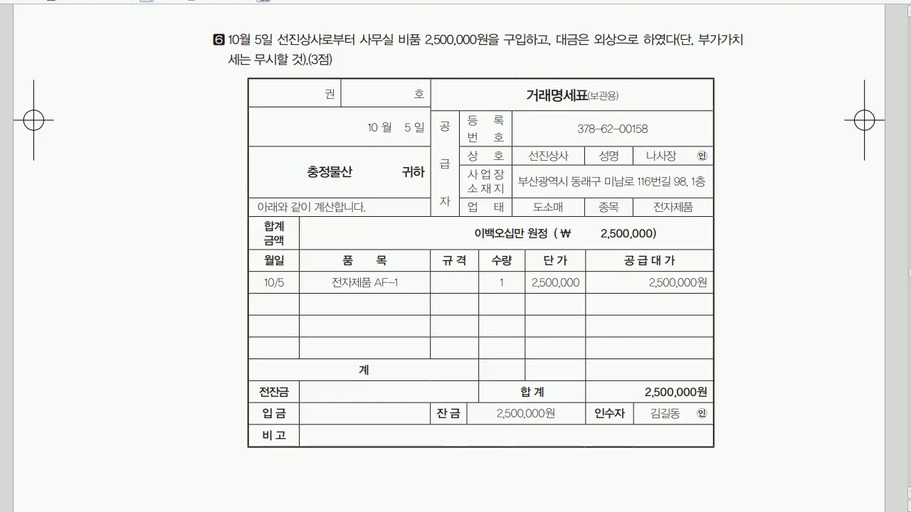
- Switch back to KcLep and add a debit line for 0212 비품 of 2,500,000 to the October 5 voucher
key("alt+Tab")
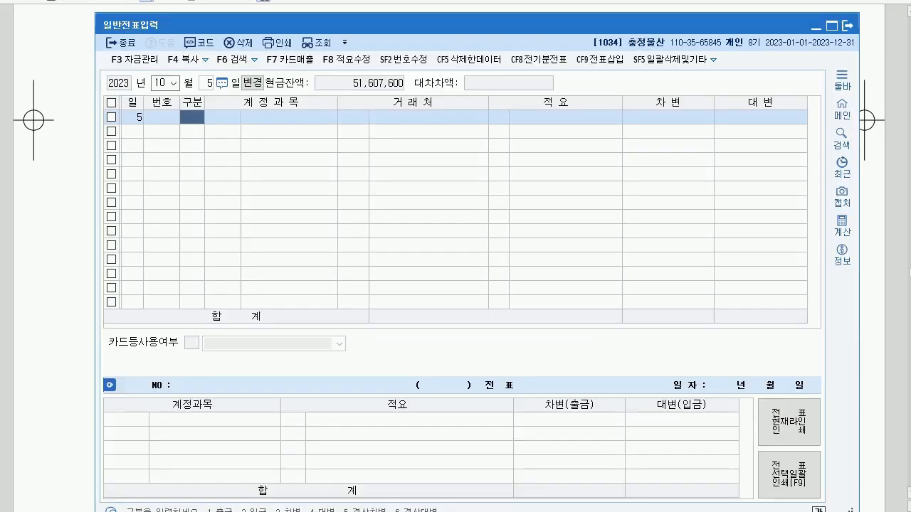
type("3212")
key("Return")
key("Return")
key("Return")
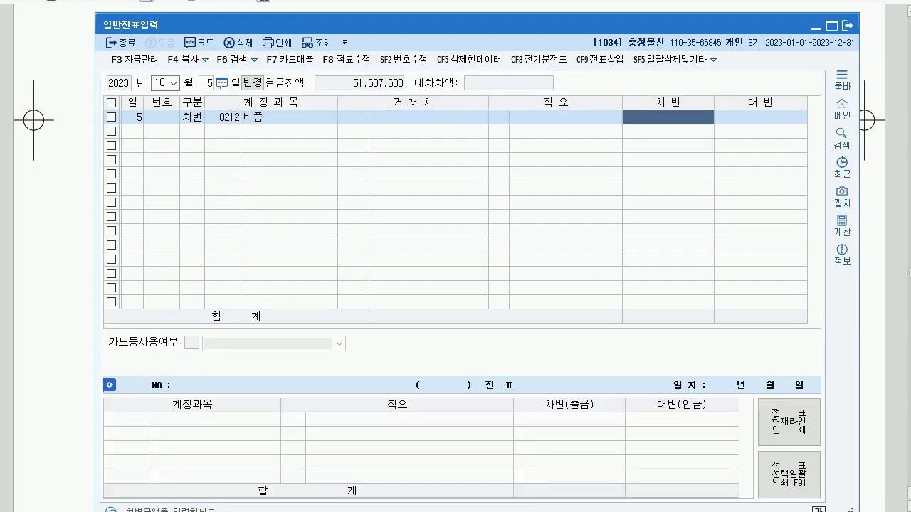
type("2,500,000")
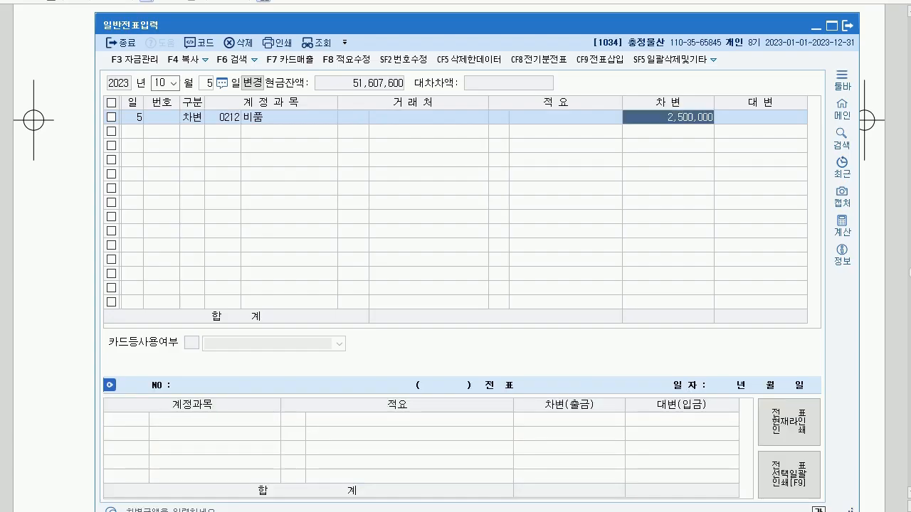
key("Return")
- Credit 0253 미지급금 for 2,500,000 with 선진상사 as the trading partner in the October 5 voucher
type("4253")
key("Return")
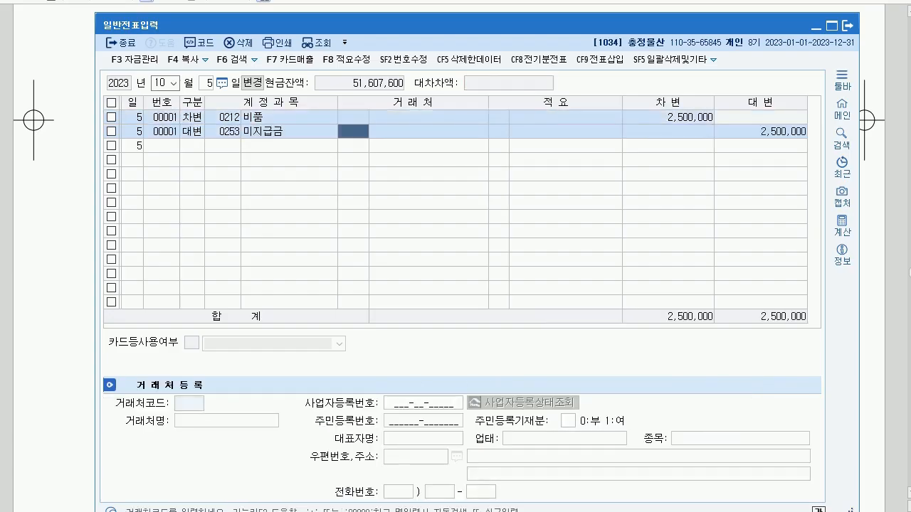
type("ㅅㅓㅇㅜㄹ")
key("BackSpace")
key("BackSpace")
key("BackSpace")
key("BackSpace")
key("BackSpace")
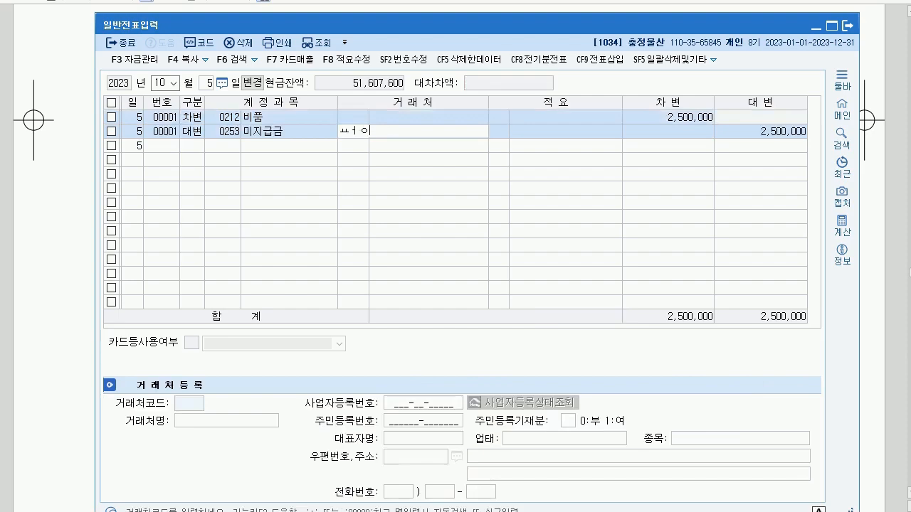
type("서ㄴ진")
key("Return")
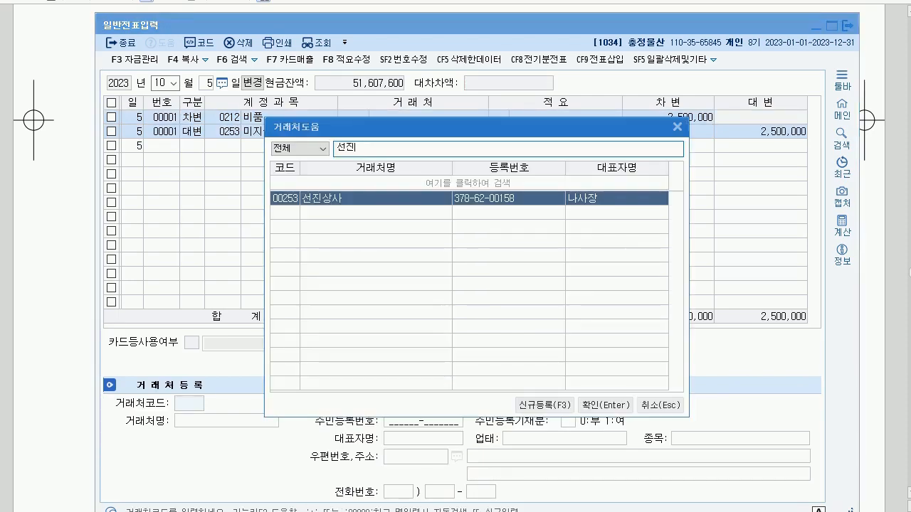
key("Return")
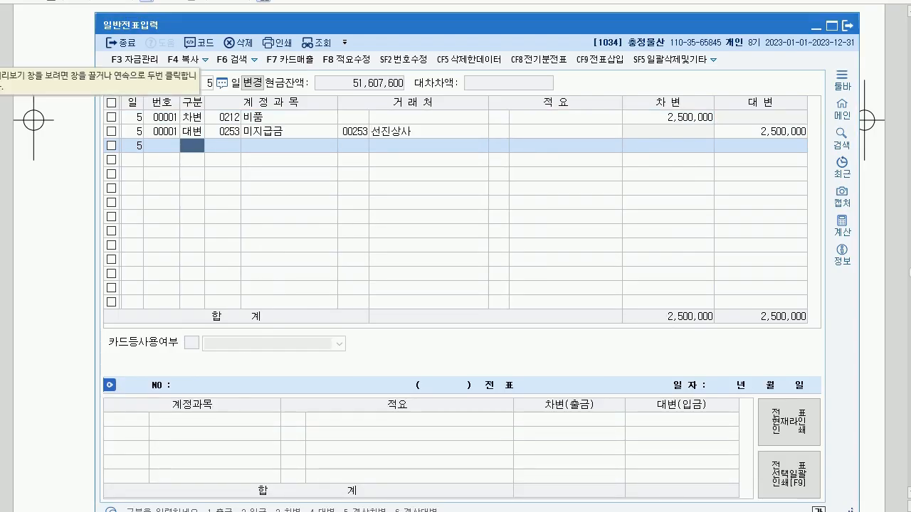
- Set the voucher entry date to November 30 and switch to question 7 in the exam document
left_click(161, 83)
type("1130")
key("alt+Tab")
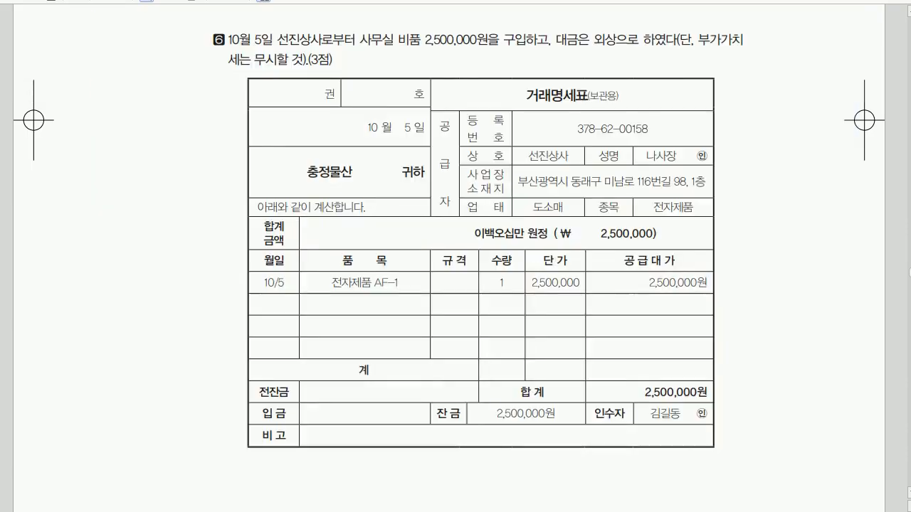
scroll(455, 256, "down", 8)
scroll(456, 257, "down", 4)
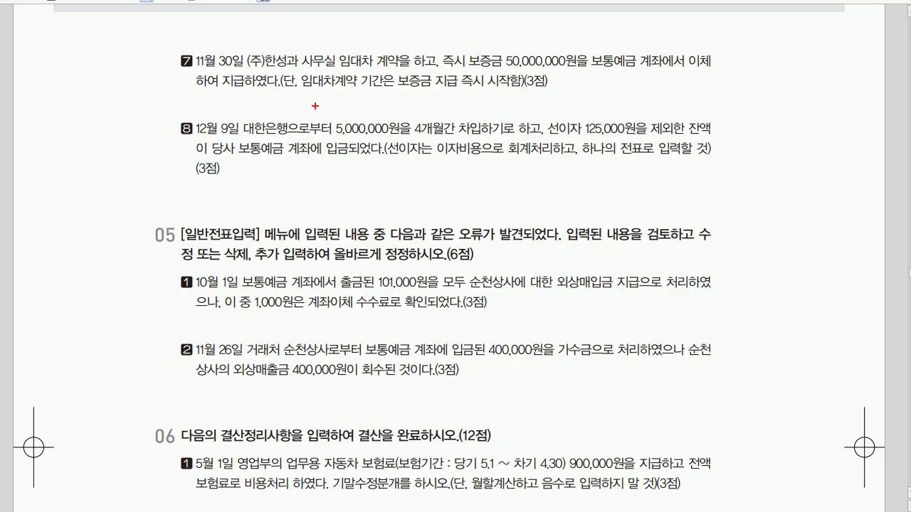
- Handwrite the entry 임차보증금 / 보통예금 with its amounts and trading partner under question 7, and clear the notes
left_click_drag(421, 98, 411, 132)
mouse_move(262, 95)
left_mouse_down()
mouse_move(286, 134)
mouse_move(289, 115)
mouse_move(276, 113)
mouse_move(304, 113)
left_mouse_up()
left_click_drag(311, 101, 329, 120)
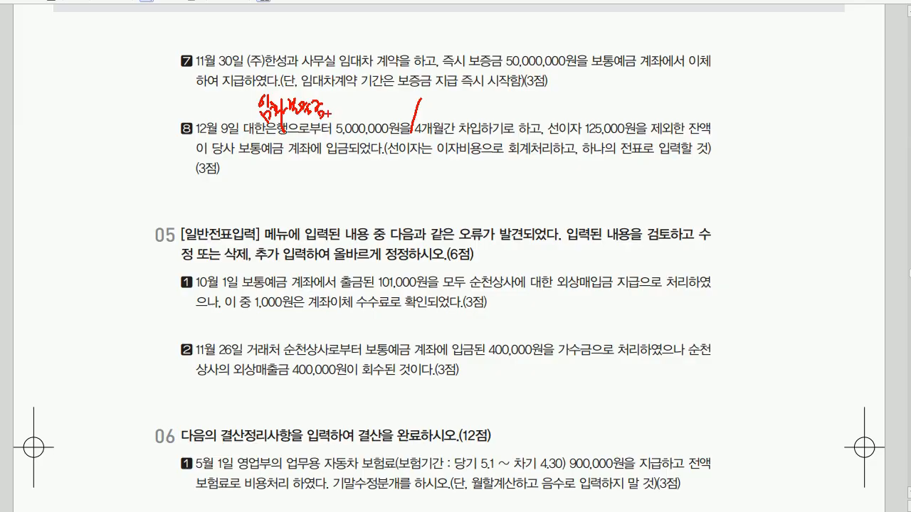
mouse_move(342, 91)
left_mouse_down()
mouse_move(340, 121)
mouse_move(387, 110)
left_mouse_up()
left_click_drag(292, 135, 294, 148)
mouse_move(302, 134)
left_mouse_down()
mouse_move(311, 158)
mouse_move(302, 143)
mouse_move(364, 142)
left_mouse_up()
left_click_drag(270, 143, 265, 157)
left_click_drag(492, 92, 488, 104)
mouse_move(488, 104)
left_mouse_down()
mouse_move(498, 102)
mouse_move(497, 114)
left_mouse_up()
left_click_drag(501, 95, 508, 95)
mouse_move(504, 91)
left_mouse_down()
mouse_move(503, 114)
mouse_move(531, 106)
mouse_move(598, 115)
mouse_move(673, 102)
left_mouse_up()
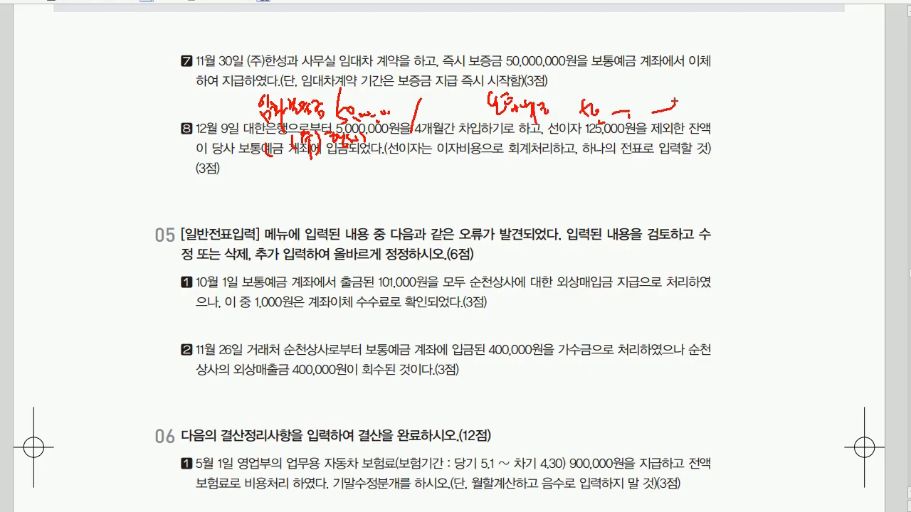
key("Escape")
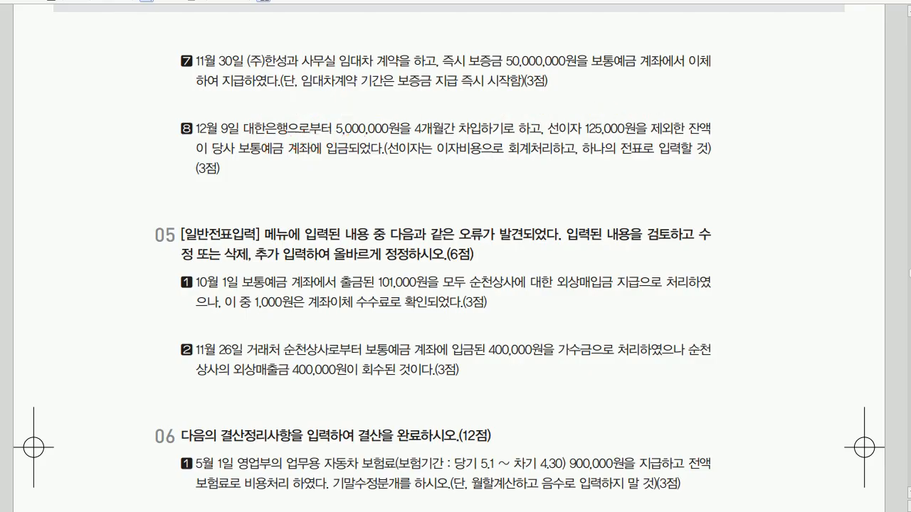
- Switch back to KcLep and start a debit line for 0232 임차보증금 with (주)한성 as the trading partner in the November 30 voucher
key("alt+Tab")
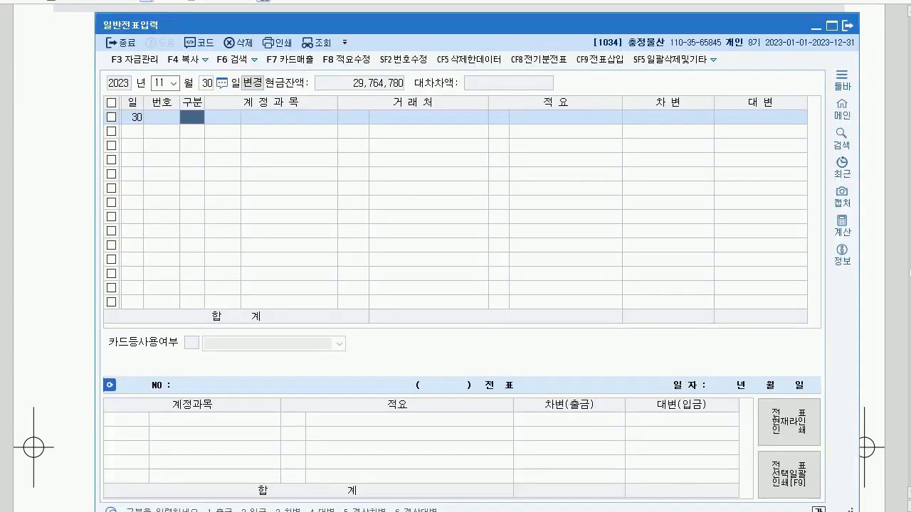
type("3")
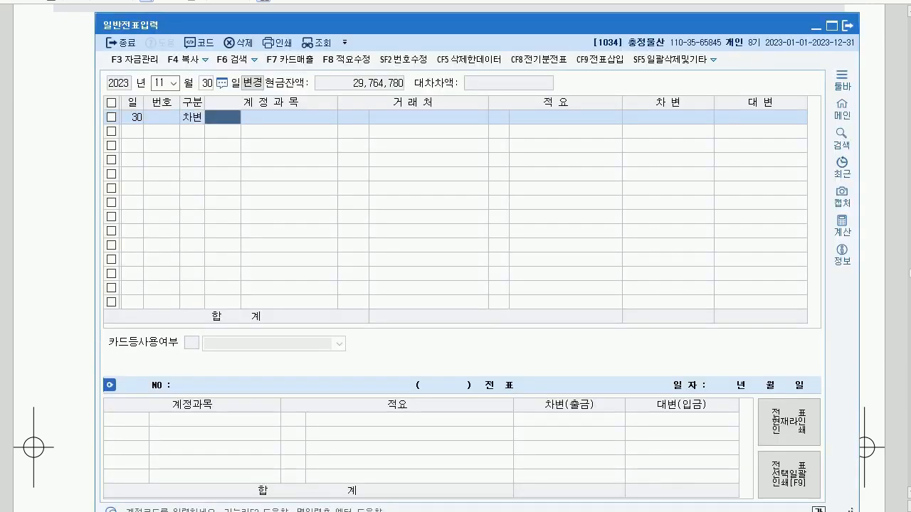
type("232")
key("Return")
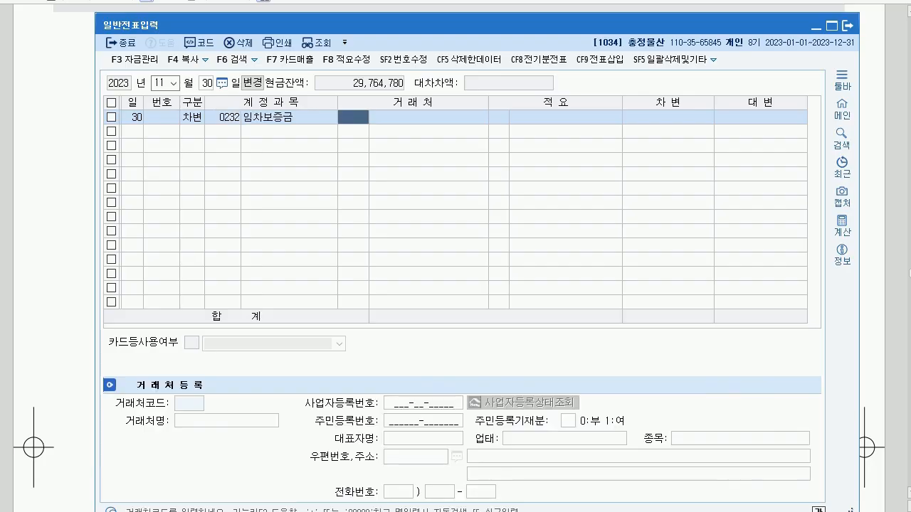
type("한성")
key("Return")
key("Return")
key("Return")
key("Return")
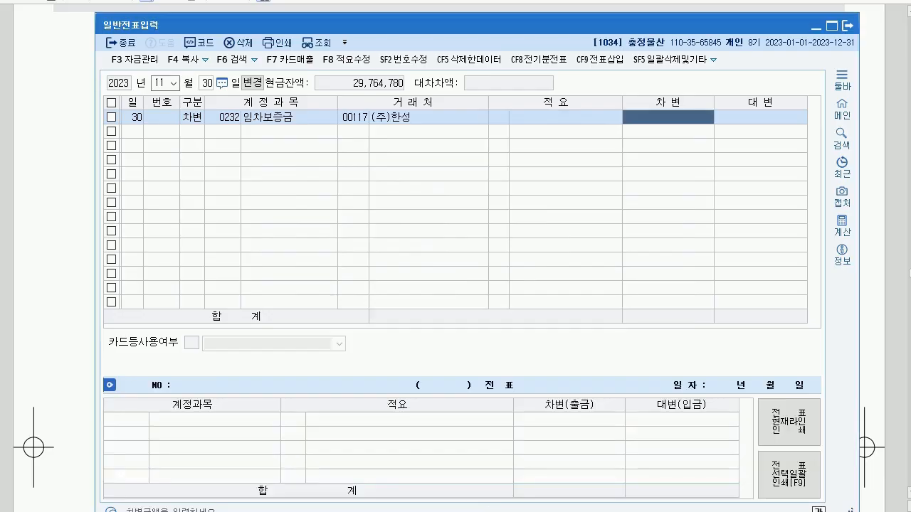
- Enter 50,000,000 as the debit amount and balance the November 30 voucher with a credit to 0103 보통예금
type("50000000")
key("Return")
type("4103")
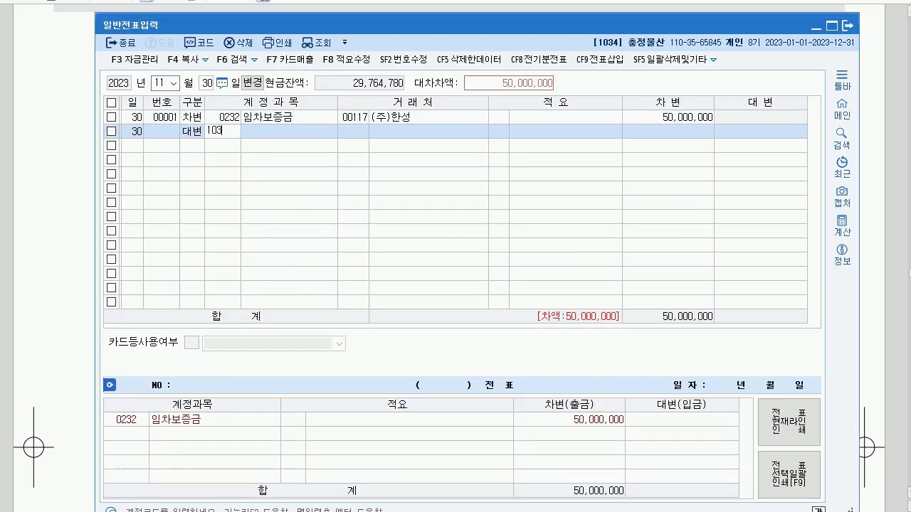
key("Return")
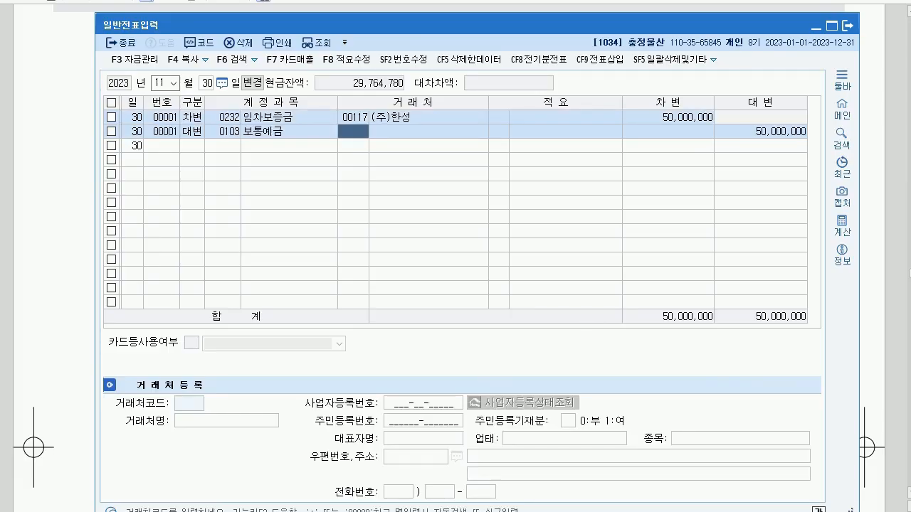
- Set the voucher entry date to December 9 and switch to question 8 in the exam document
left_click(161, 83)
type("12")
type("9")
key("Return")
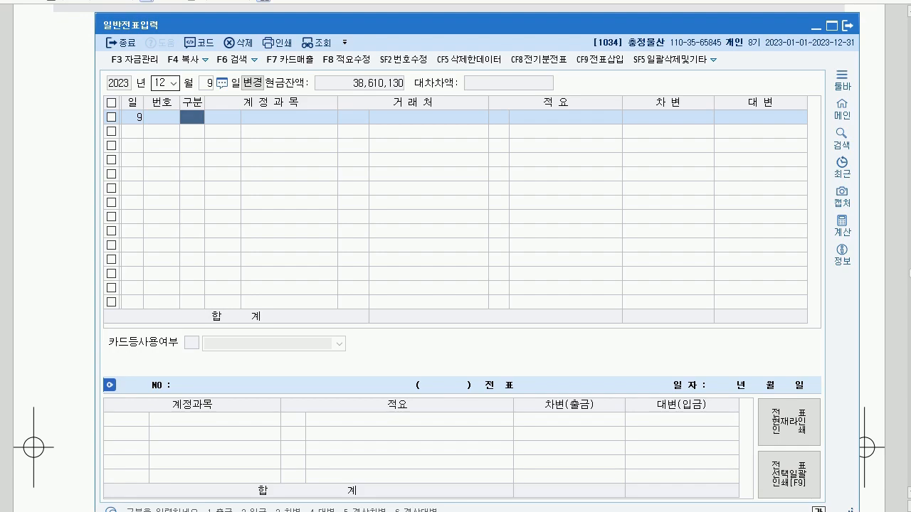
key("alt+Tab")
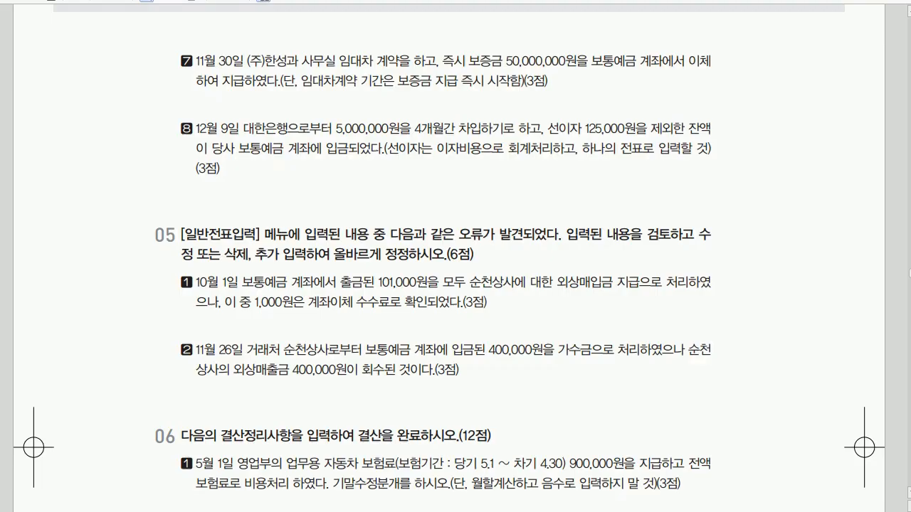
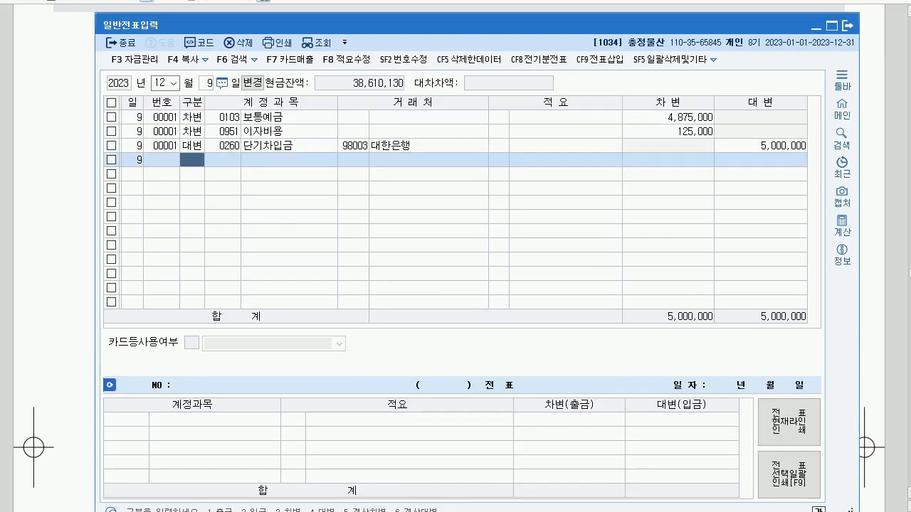
- Bring question 05 into view in the exam document, and load the October 1 voucher in KcLep
key("alt+Tab")
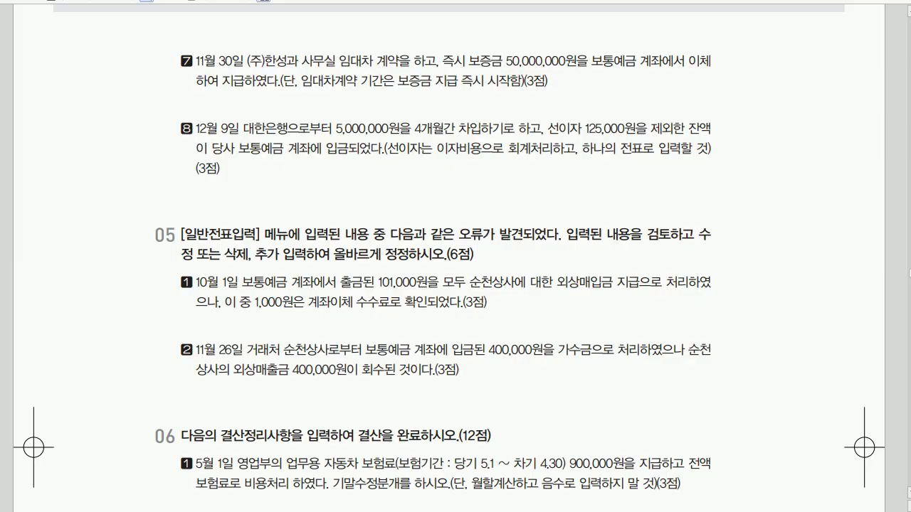
scroll(456, 256, "down", 4)
scroll(455, 256, "down", 2)
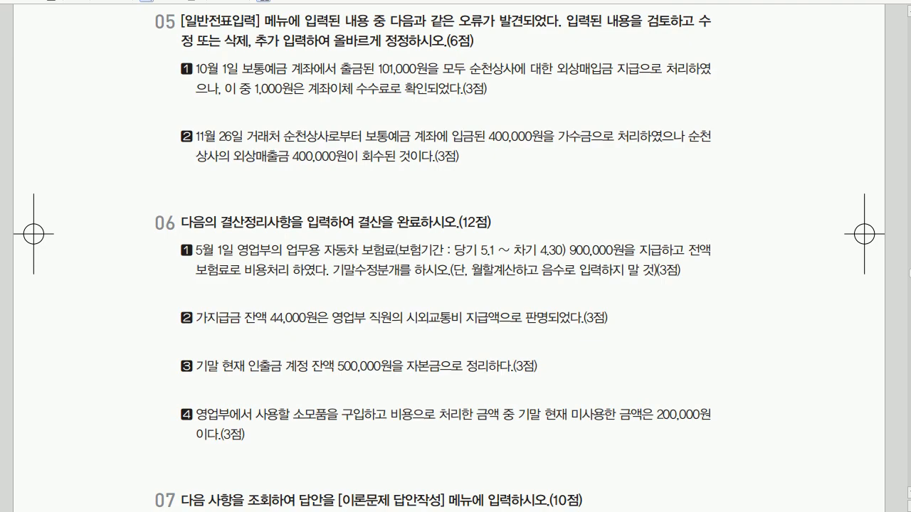
key("alt+Tab")
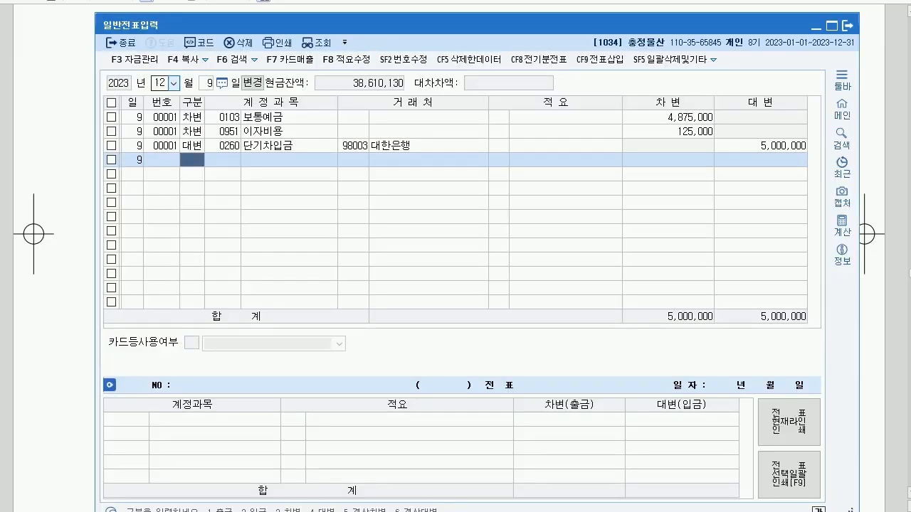
left_click(160, 83)
type("10")
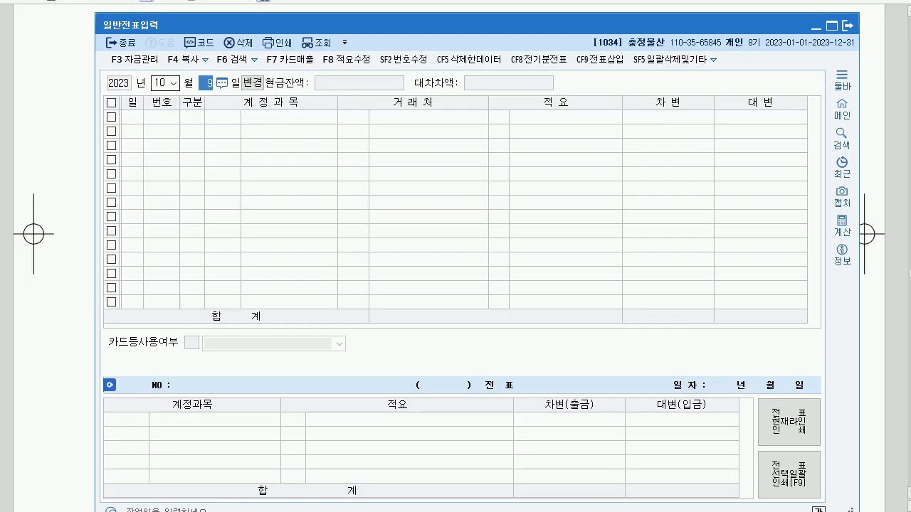
type("1")
key("Return")
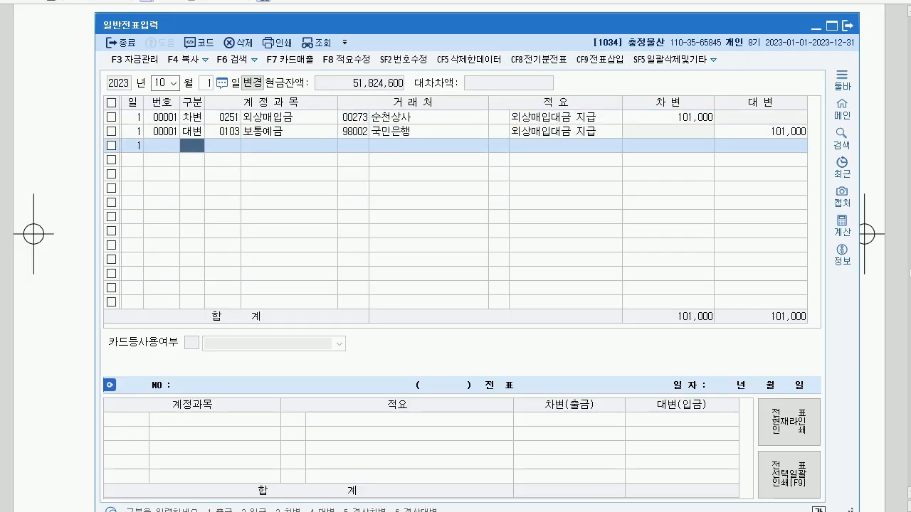
- Change the debit amount of the 외상매입금 line in the October 1 voucher to 100,000
left_click(667, 117)
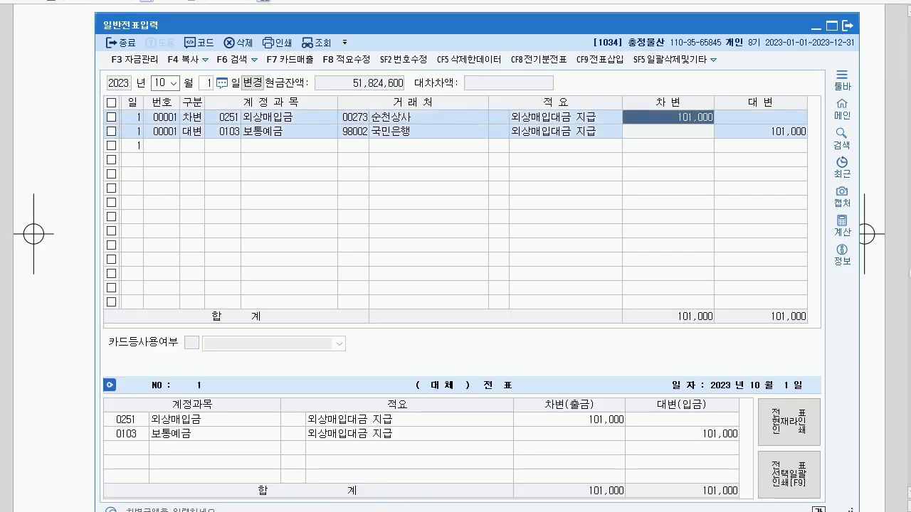
left_click(760, 131)
left_click(668, 118)
left_click(760, 132)
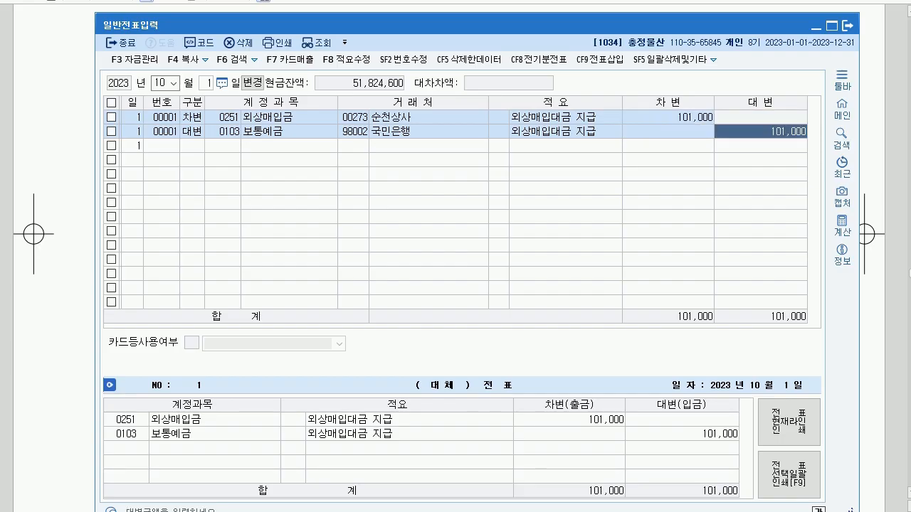
left_click(668, 117)
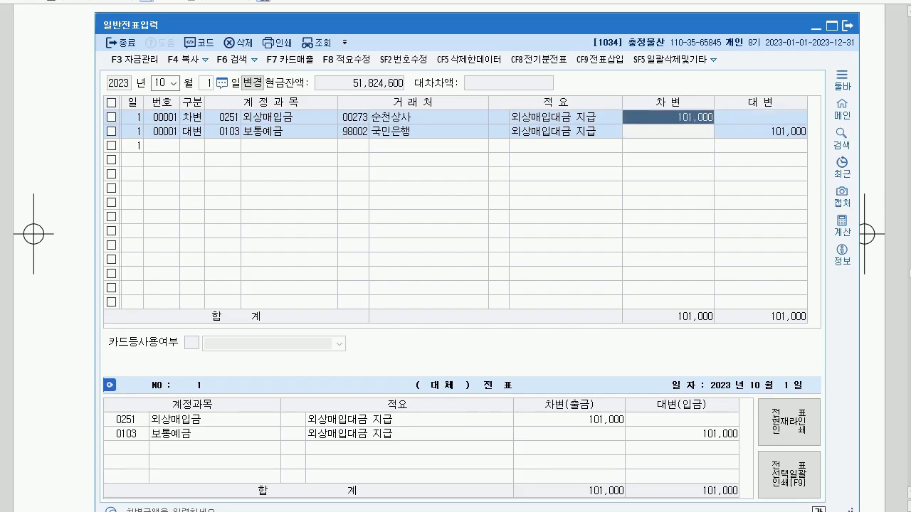
type("100000")
key("Return")
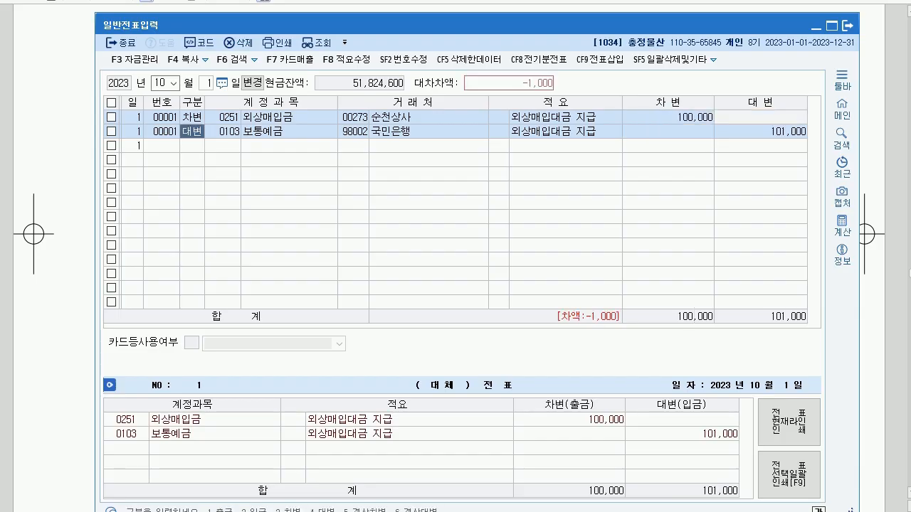
- Insert a debit line for 0831 수수료비용 of 1,000 above the 보통예금 line in the October 1 voucher
key("ctrl+F9")
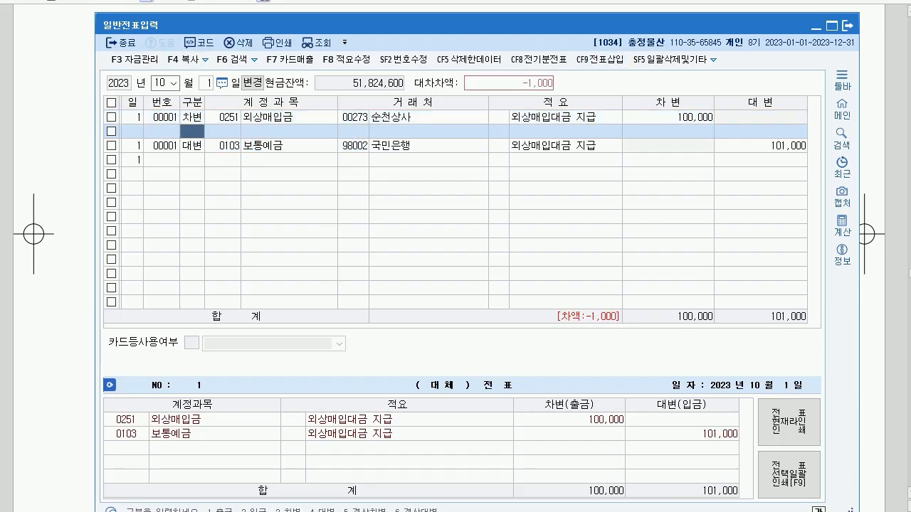
type("3")
key("Return")
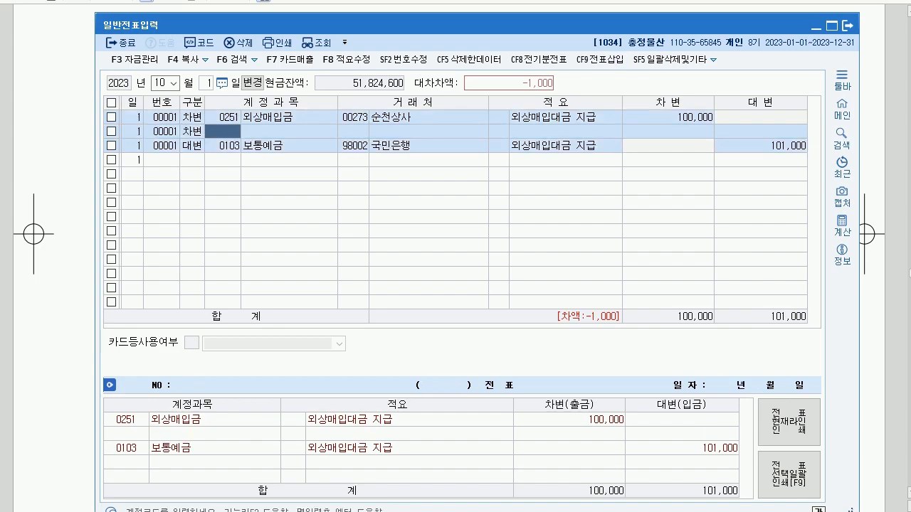
type("831")
key("Return")
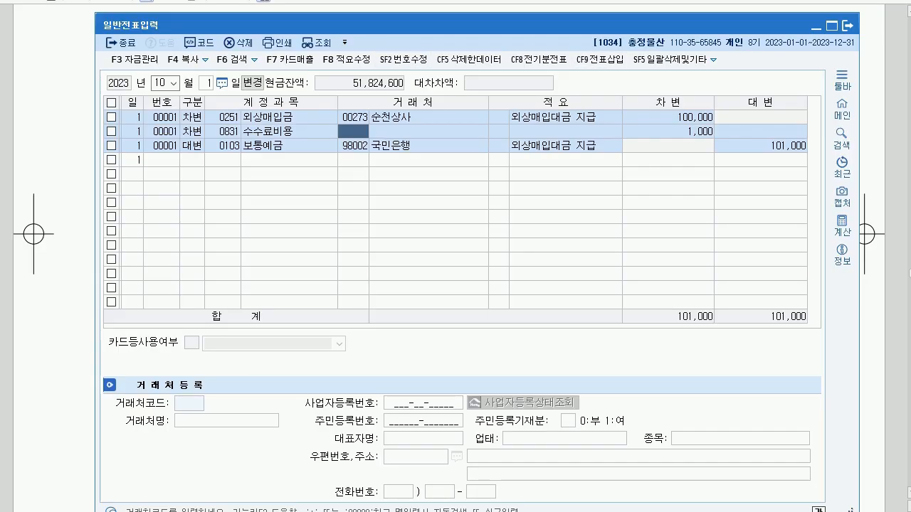
- Check question 05's second item in the exam document, and load the November 26 voucher in KcLep
key("alt+Tab")
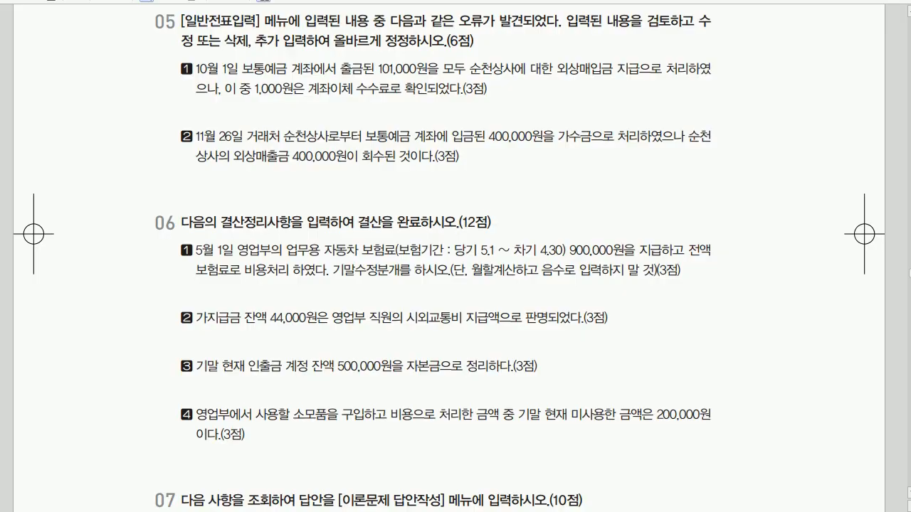
key("alt+Tab")
key("Escape")
type("1126")
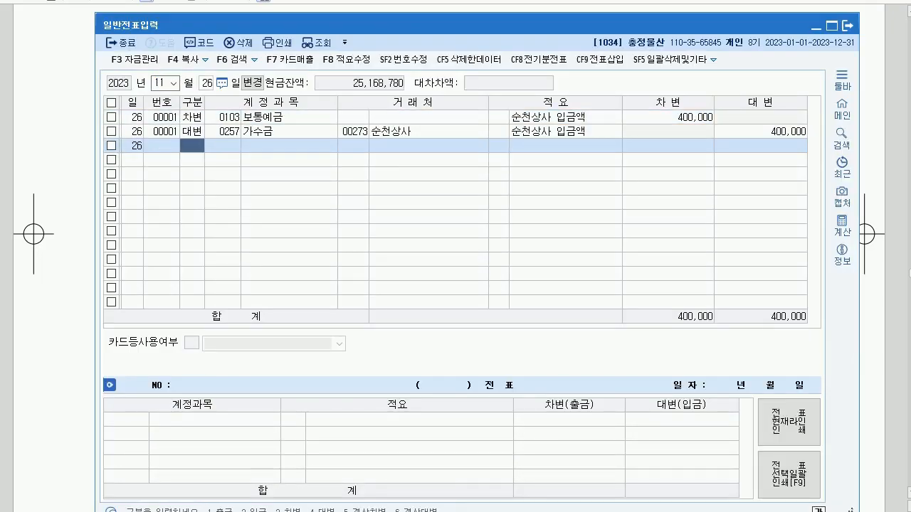
- Recheck the exam document and change the credit account of the November 26 voucher to 0108 외상매출금
key("alt+Tab")
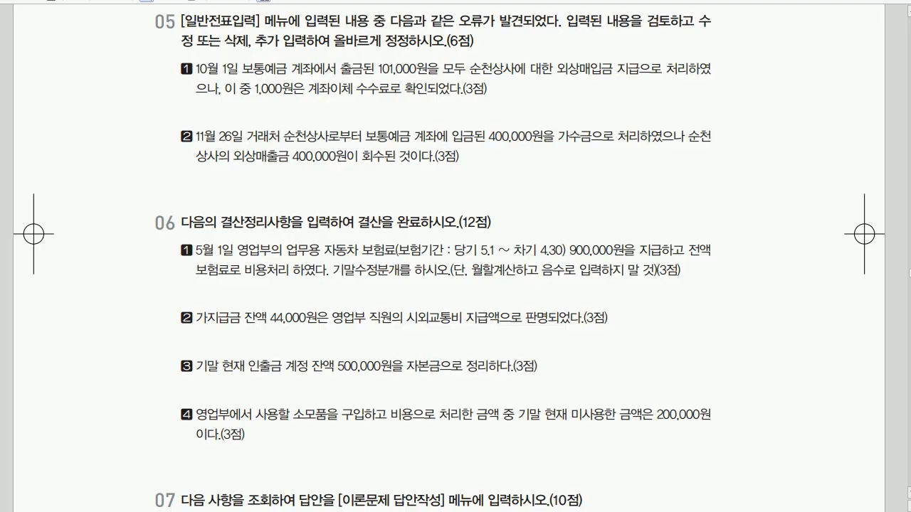
key("alt+Tab")
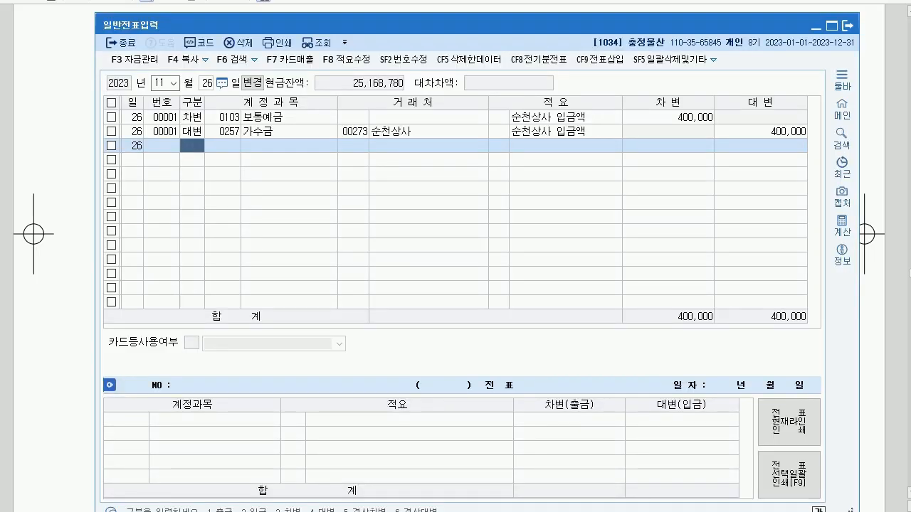
left_click(223, 132)
type("108")
key("Return")
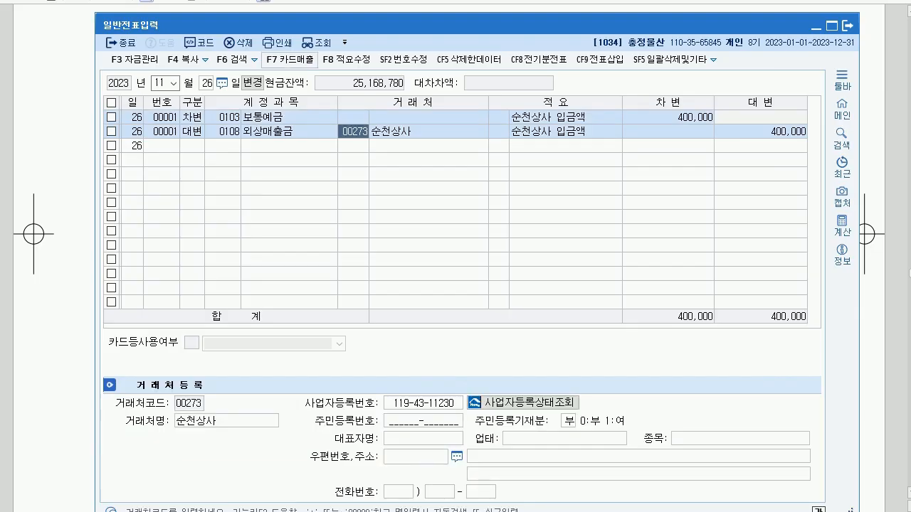
- Switch to question 06 in the exam document, underline 보험료, 가지급금, 인출금 and 소모품, and handwrite a short mark below each item
key("alt+Tab")
scroll(455, 285, "down", 3)
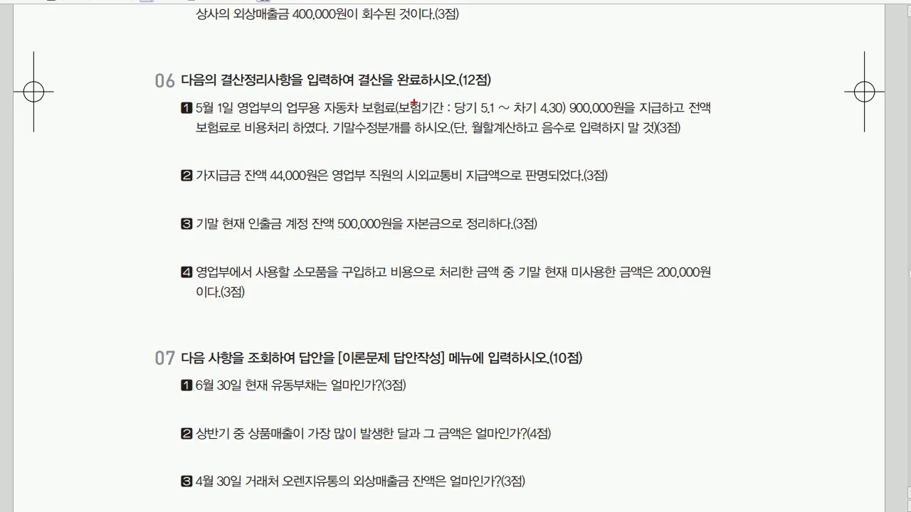
left_click_drag(366, 113, 385, 114)
mouse_move(238, 143)
left_mouse_down()
mouse_move(247, 171)
mouse_move(231, 178)
left_mouse_up()
left_click_drag(237, 190, 248, 216)
mouse_move(254, 232)
left_mouse_down()
mouse_move(272, 229)
mouse_move(259, 270)
left_mouse_up()
left_click_drag(307, 286, 327, 282)
left_click_drag(298, 317, 307, 322)
left_click_drag(304, 319, 304, 345)
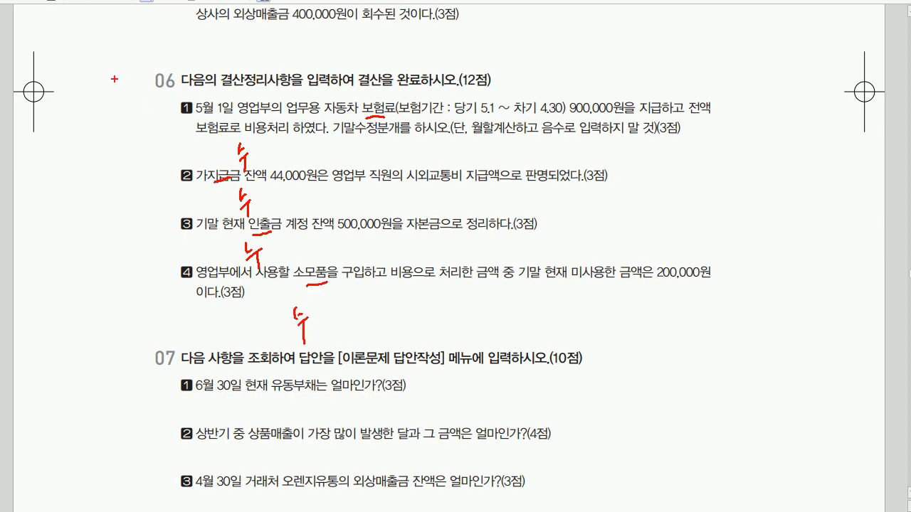
- Handwrite an underlined heading on automatic closing beside question 06, followed by the first list item, 기말재고자산
left_click_drag(74, 91, 84, 104)
left_click_drag(84, 100, 90, 113)
left_click_drag(94, 91, 102, 104)
left_click_drag(102, 107, 155, 108)
mouse_move(74, 141)
left_mouse_down()
mouse_move(150, 130)
mouse_move(140, 134)
left_mouse_up()
left_click_drag(61, 164, 65, 171)
left_click_drag(64, 157, 92, 188)
left_click_drag(91, 161, 108, 169)
left_click_drag(108, 158, 121, 170)
left_click_drag(129, 151, 137, 163)
mouse_move(135, 160)
left_mouse_down()
mouse_move(161, 174)
mouse_move(170, 161)
mouse_move(175, 171)
left_mouse_up()
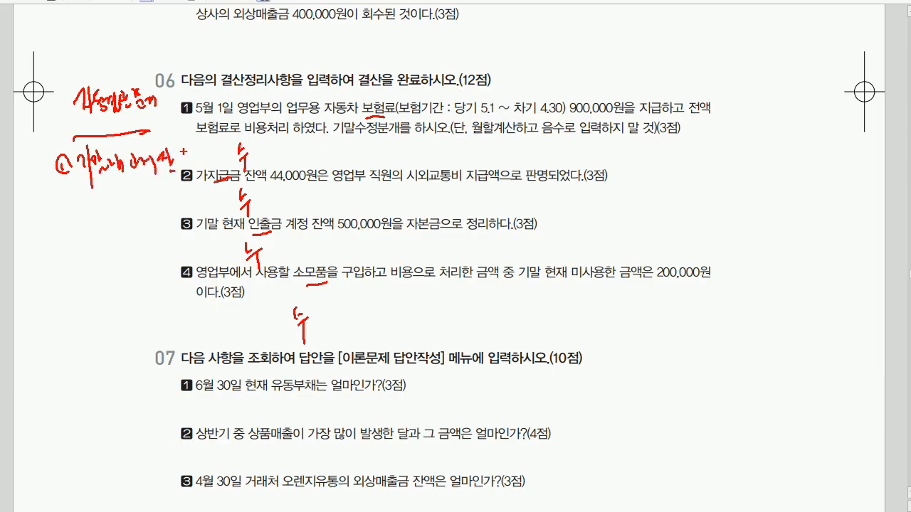
- Handwrite 감가상각비 and 대손충당금 as the second and third list items, bracket the list, and clear all the notes
mouse_move(64, 201)
left_mouse_down()
mouse_move(77, 212)
mouse_move(70, 190)
left_mouse_up()
left_click_drag(90, 192, 108, 204)
left_click_drag(108, 196, 111, 215)
left_click_drag(111, 203, 126, 217)
mouse_move(126, 198)
left_mouse_down()
mouse_move(133, 207)
mouse_move(147, 198)
mouse_move(150, 211)
left_mouse_up()
mouse_move(152, 199)
left_mouse_down()
mouse_move(162, 193)
mouse_move(165, 213)
mouse_move(174, 198)
mouse_move(181, 227)
left_mouse_up()
mouse_move(77, 253)
left_mouse_down()
mouse_move(65, 258)
mouse_move(79, 265)
left_mouse_up()
left_click_drag(100, 247, 101, 269)
left_click_drag(105, 249, 115, 269)
mouse_move(115, 243)
left_mouse_down()
mouse_move(122, 238)
mouse_move(121, 256)
left_mouse_up()
mouse_move(118, 246)
left_mouse_down()
mouse_move(129, 263)
mouse_move(129, 252)
left_mouse_up()
left_click_drag(128, 243, 132, 265)
mouse_move(136, 246)
left_mouse_down()
mouse_move(139, 265)
mouse_move(145, 259)
left_mouse_up()
left_click_drag(146, 243, 163, 264)
left_click_drag(186, 166, 186, 278)
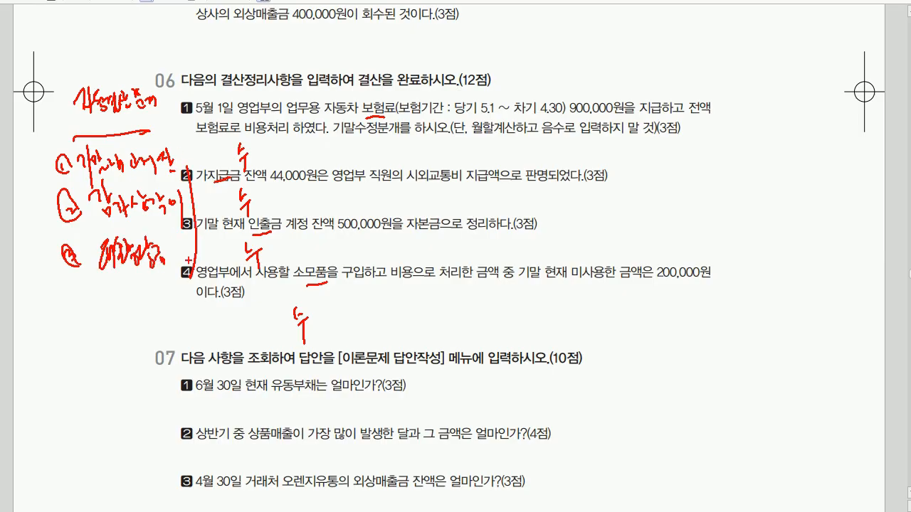
key("Escape")
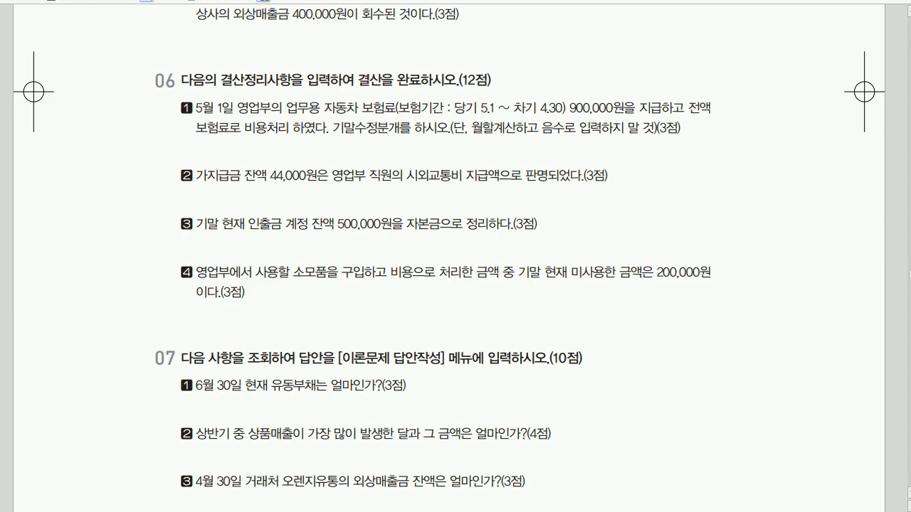
- Set the voucher entry date in KcLep to December 31 and return to question 06 in the exam document
key("alt+Tab")
key("Escape")
type("1231")
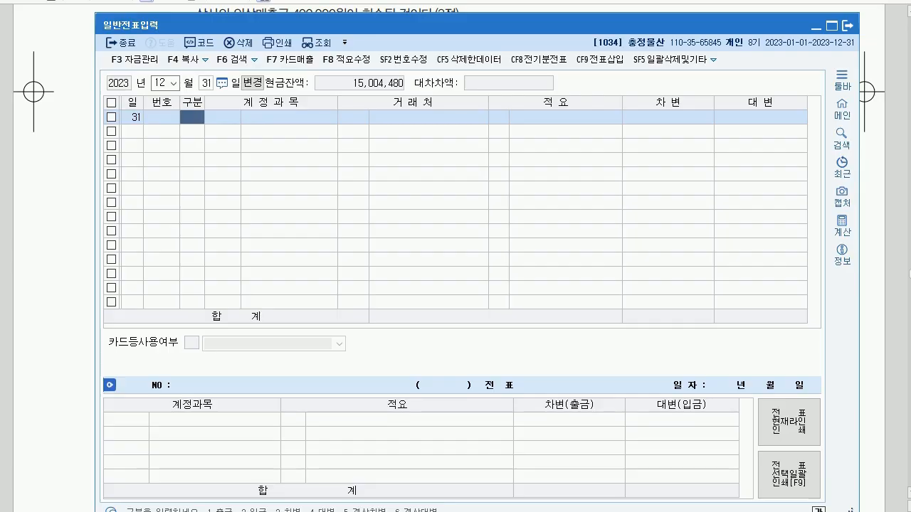
key("alt+Tab")
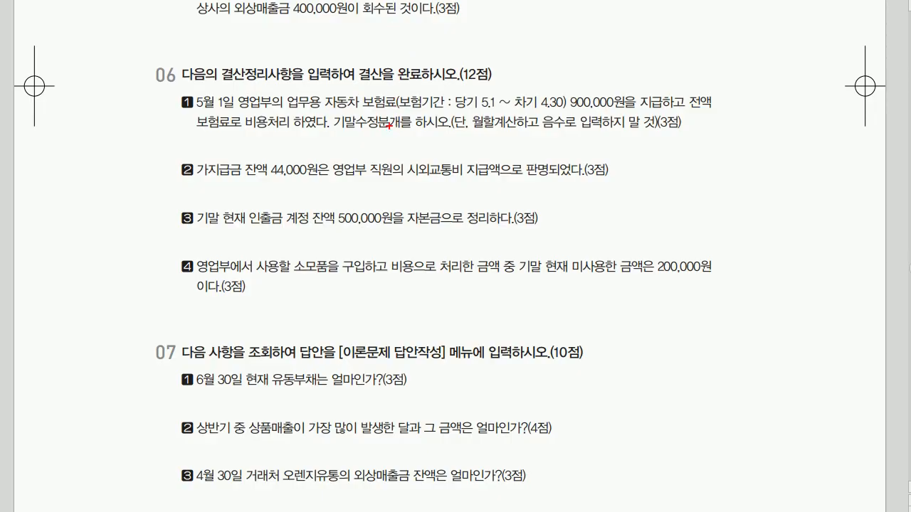
- Handwrite the adjusting entry 선급비용 / 보험료(판) under question 06's first item
left_click_drag(435, 123, 420, 168)
left_click_drag(449, 133, 454, 142)
mouse_move(455, 131)
left_mouse_down()
mouse_move(462, 153)
mouse_move(484, 153)
mouse_move(494, 139)
mouse_move(512, 161)
left_mouse_up()
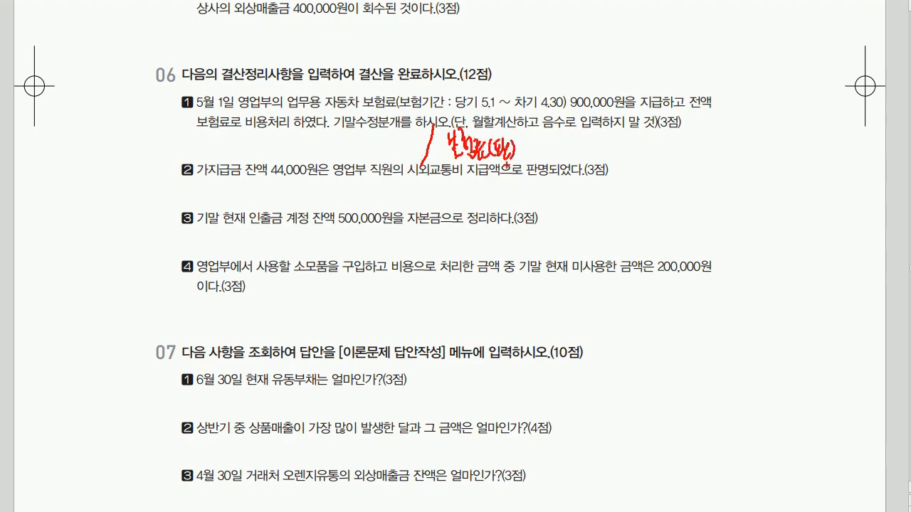
mouse_move(254, 133)
left_mouse_down()
mouse_move(249, 152)
mouse_move(260, 162)
mouse_move(294, 146)
mouse_move(303, 162)
mouse_move(308, 145)
left_mouse_up()
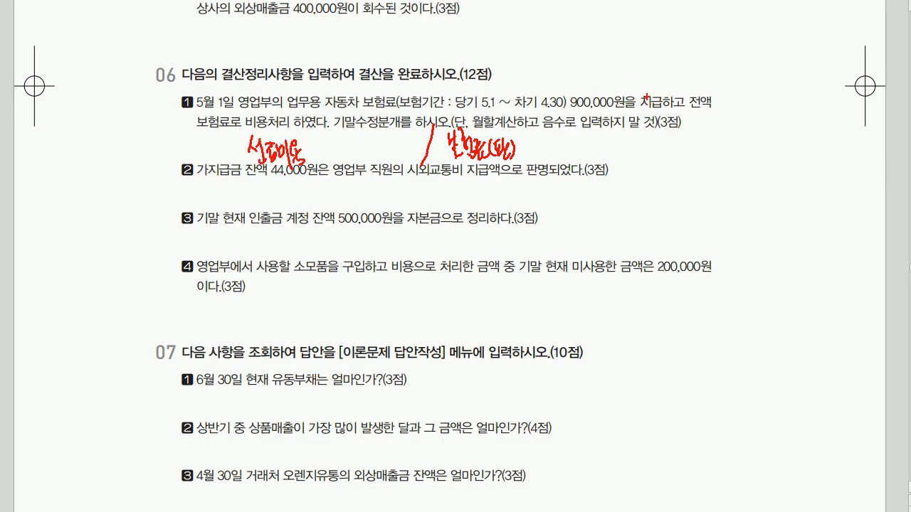
- Circle the insurance period in question 06's first item, handwrite 900,000 × 4/12 above it, and write the amount beside 보험료(판)
left_click_drag(543, 110, 552, 112)
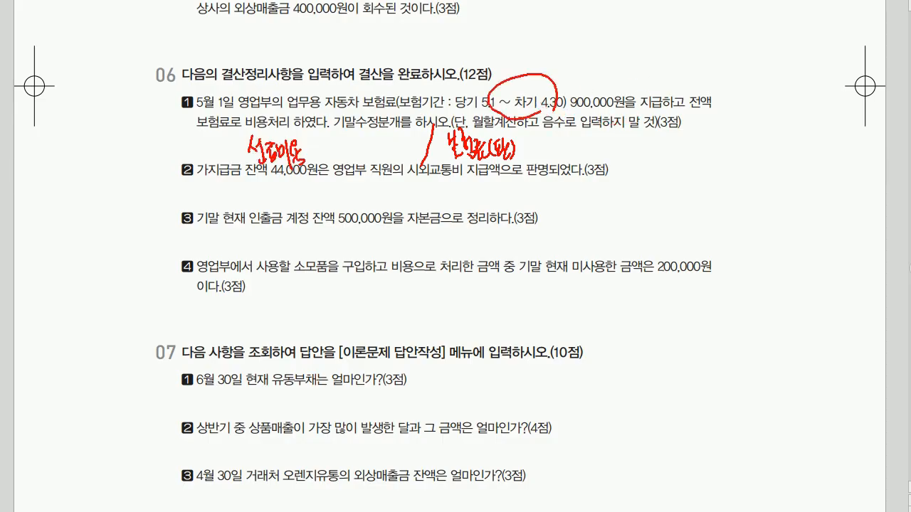
mouse_move(592, 62)
left_mouse_down()
mouse_move(596, 77)
mouse_move(628, 72)
mouse_move(635, 86)
mouse_move(659, 79)
left_mouse_up()
left_click_drag(696, 50, 685, 99)
left_click_drag(688, 81, 704, 96)
mouse_move(680, 57)
left_mouse_down()
mouse_move(668, 78)
mouse_move(677, 94)
left_mouse_up()
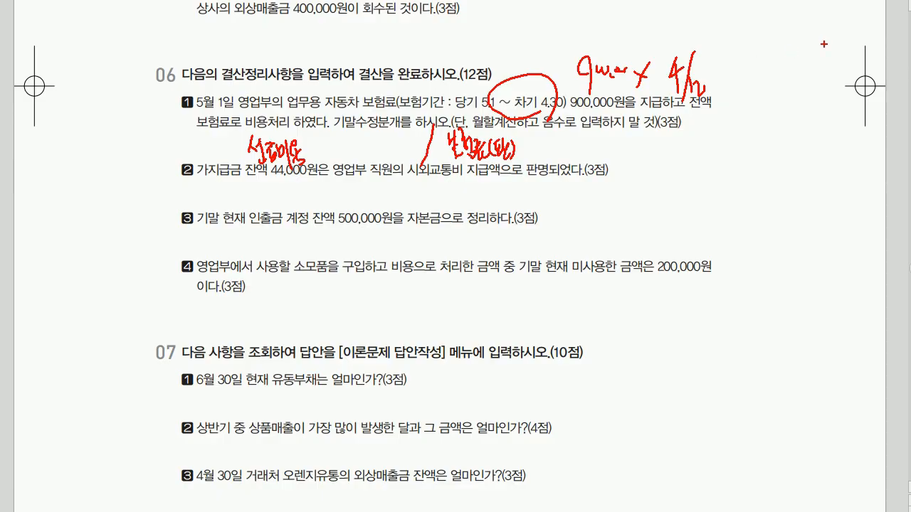
left_click_drag(544, 144, 556, 161)
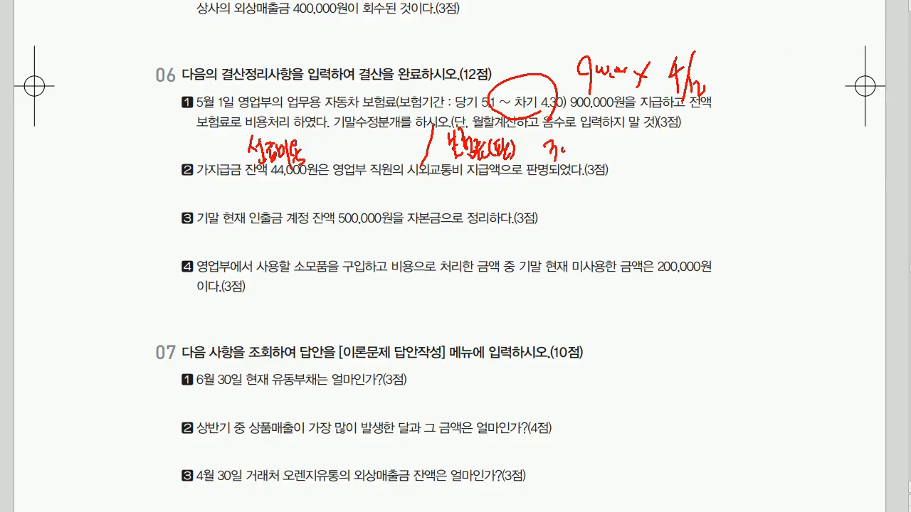